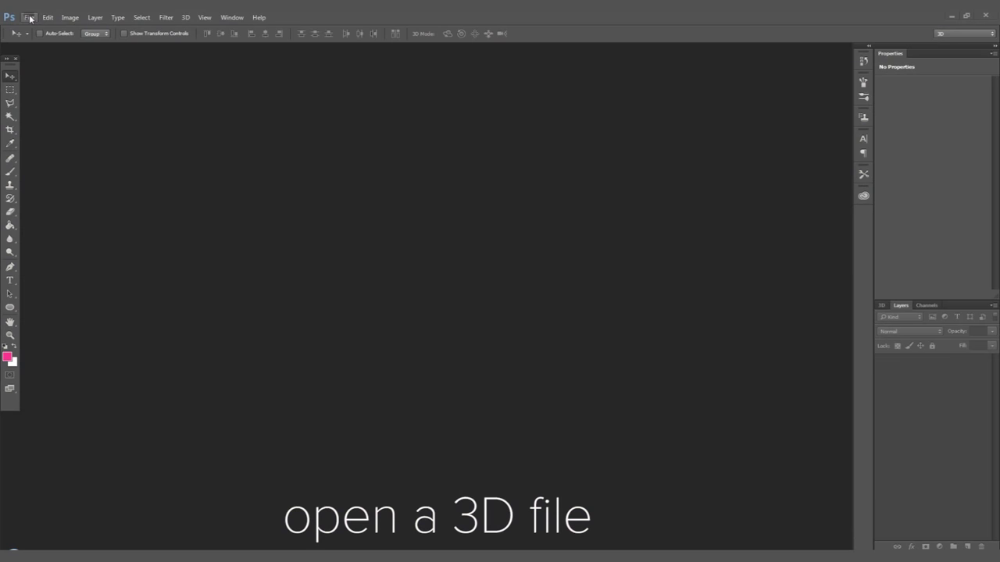
- Open piguin.stl as a 3D model, with the Open dialog's format filter set to STL
left_click(29, 17)
left_click(40, 40)
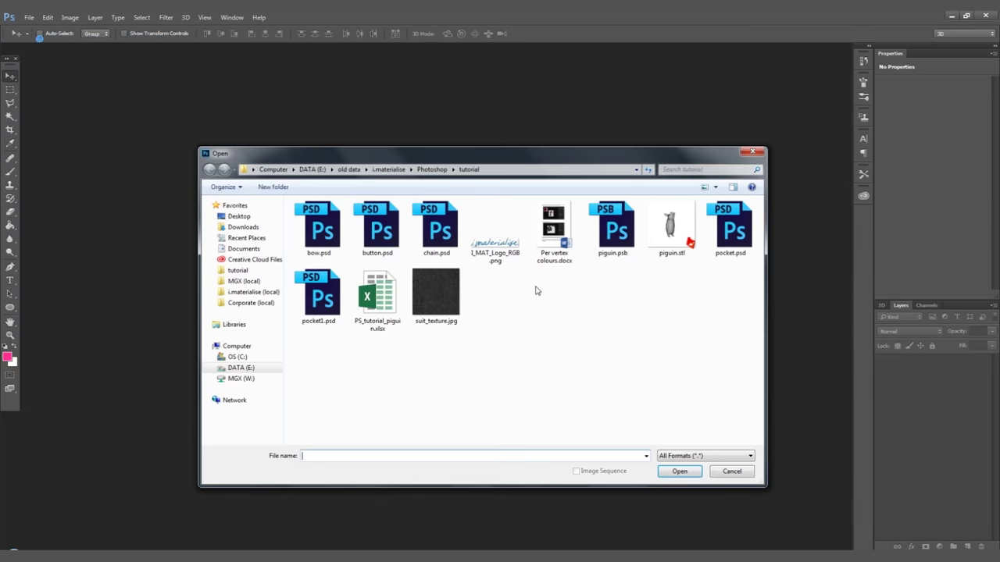
left_click(671, 457)
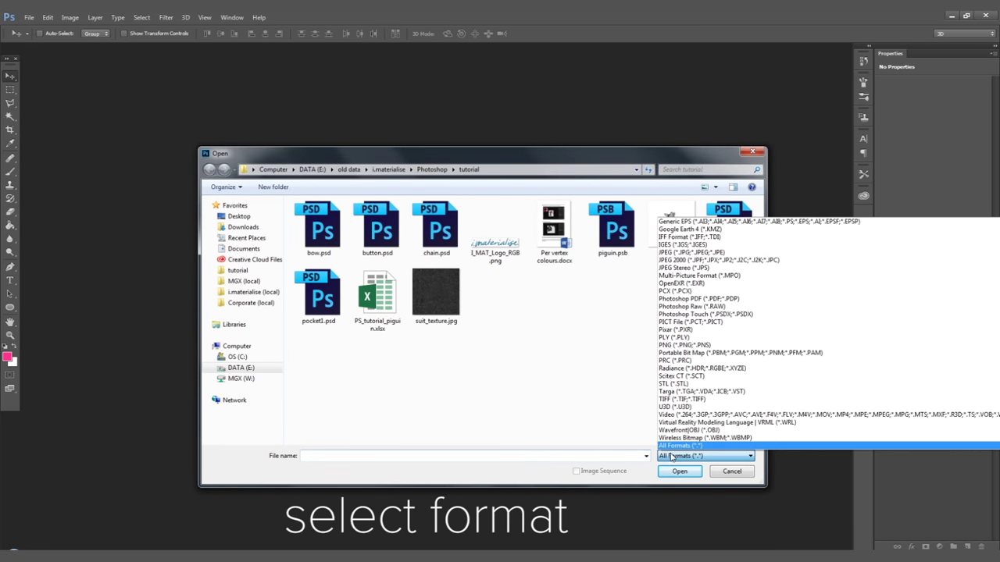
left_click(676, 384)
left_click(678, 456)
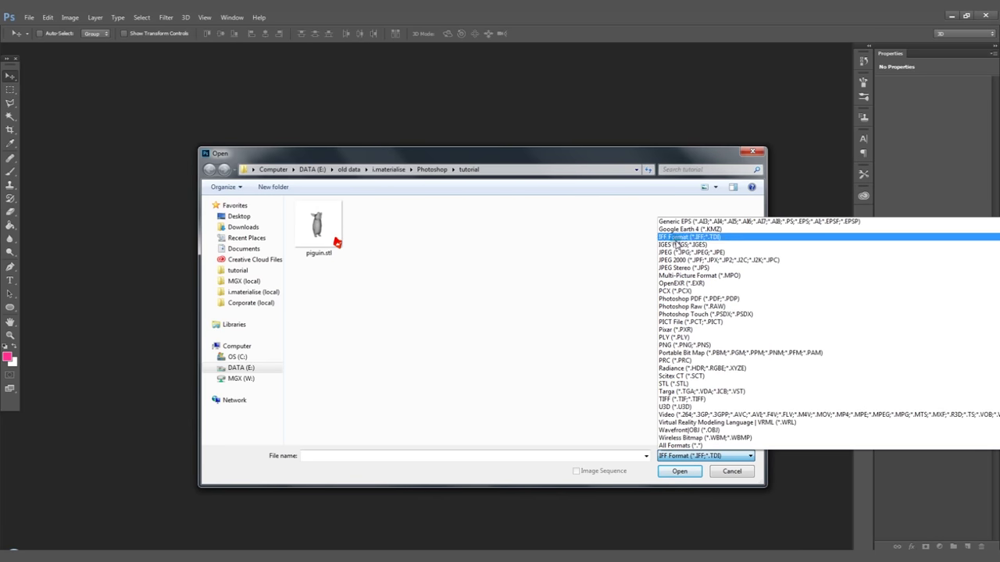
left_click(676, 252)
left_click(690, 456)
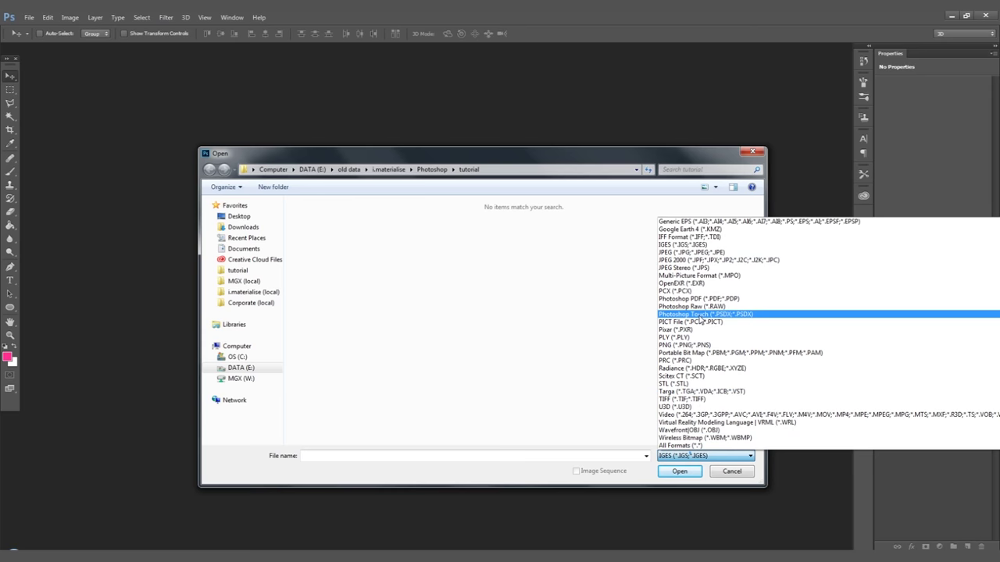
left_click(680, 337)
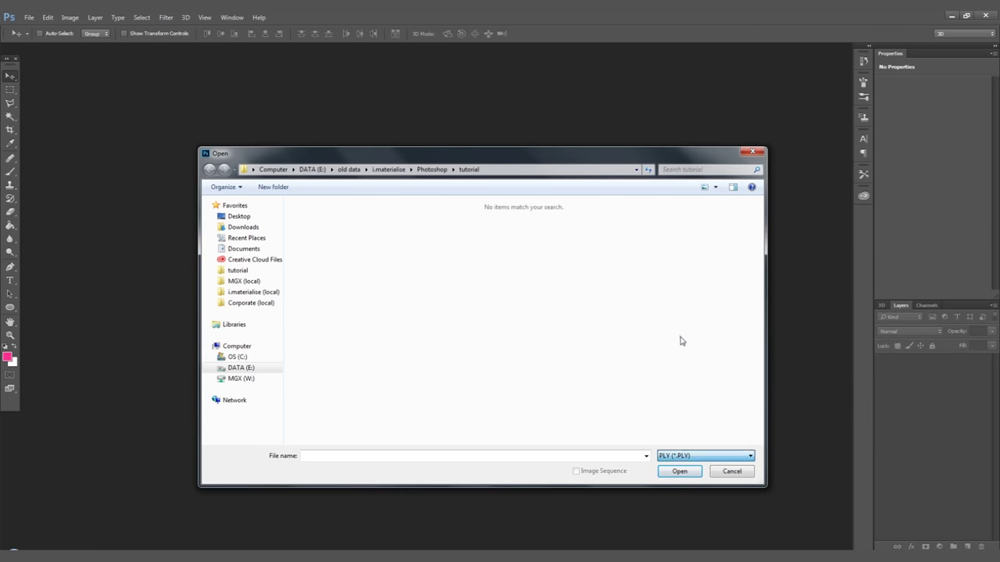
left_click(678, 457)
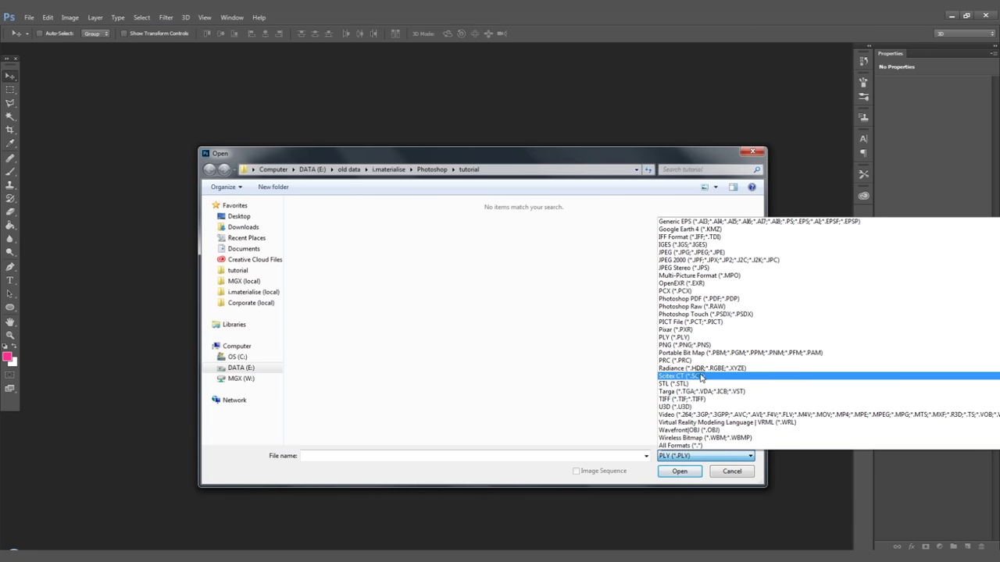
left_click(685, 431)
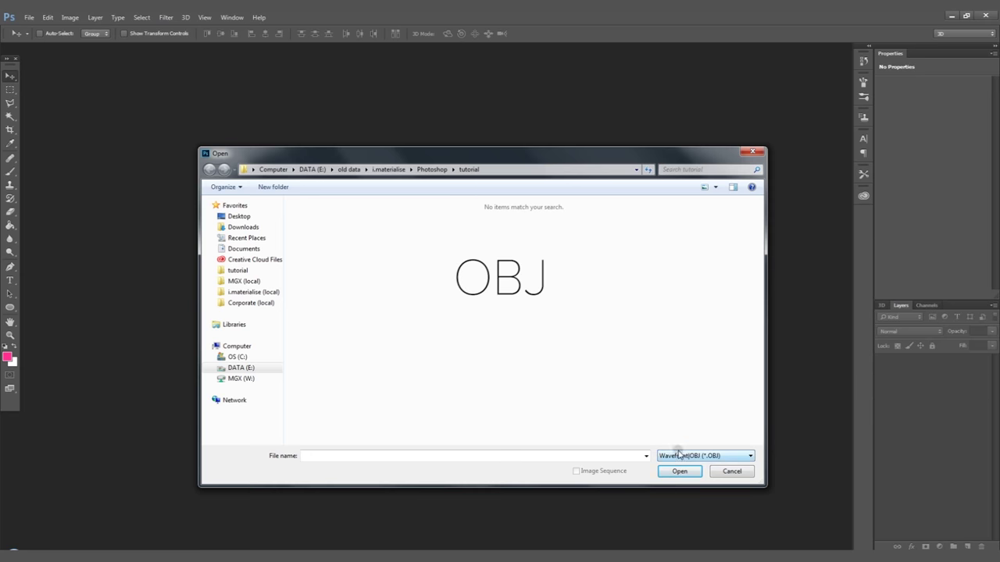
left_click(678, 455)
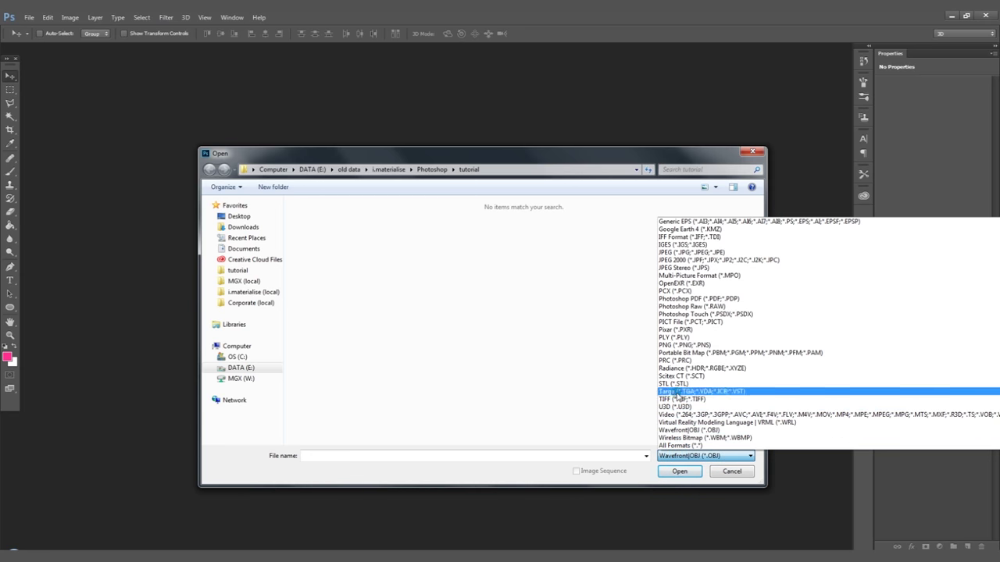
left_click(677, 385)
left_click(669, 478)
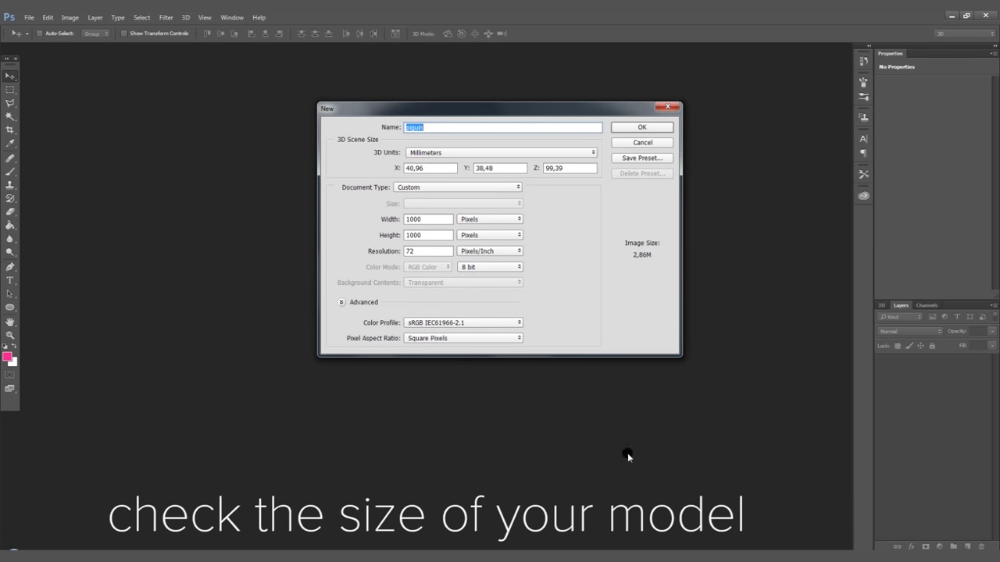
- Confirm the 40,96 × 38,48 × 99,39 mm scene size and create the 3D document
left_click(428, 167)
left_click(565, 168)
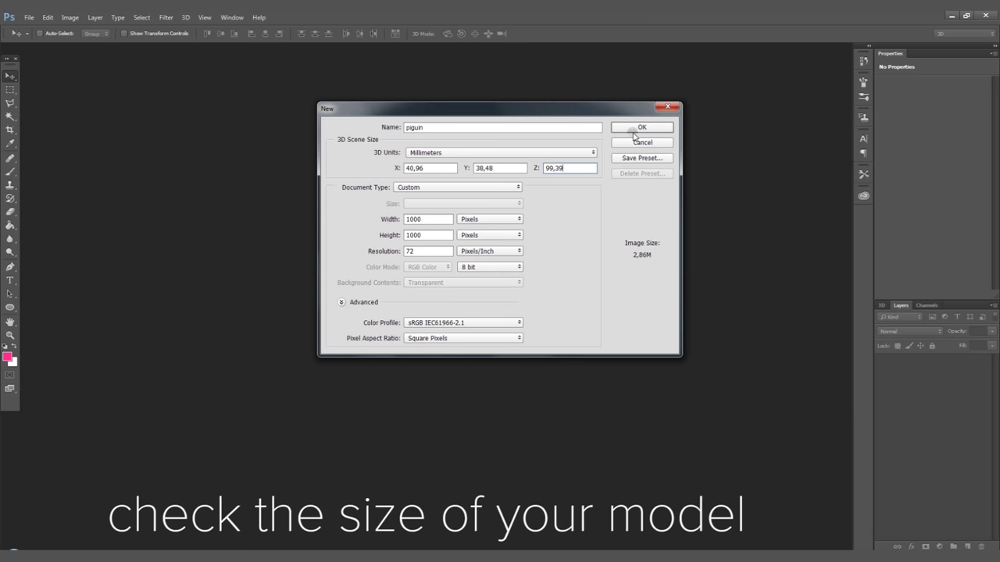
left_click(639, 128)
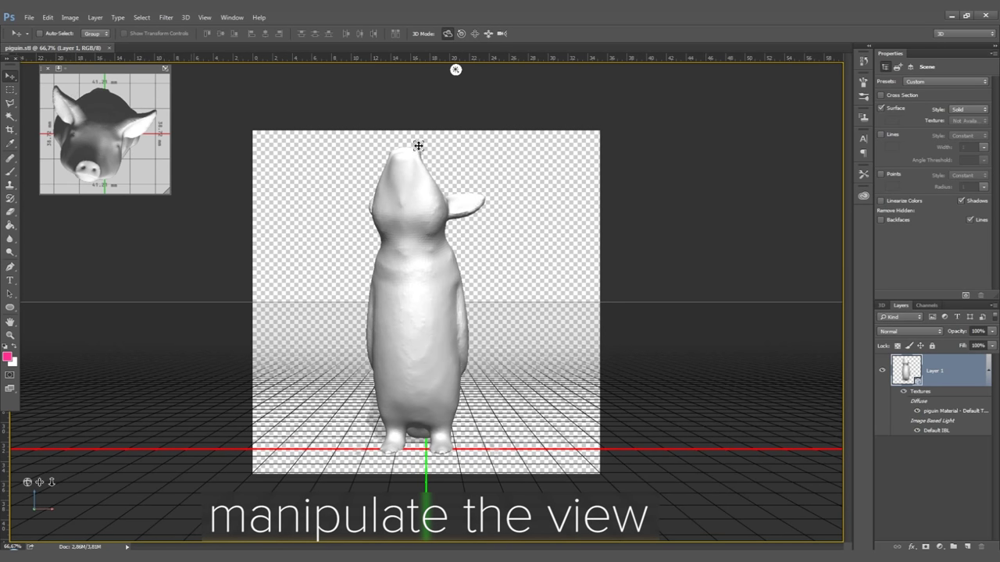
- Orbit, pan and zoom the camera to show the penguin larger from an angled perspective
left_click_drag(558, 159, 448, 62)
left_click(475, 34)
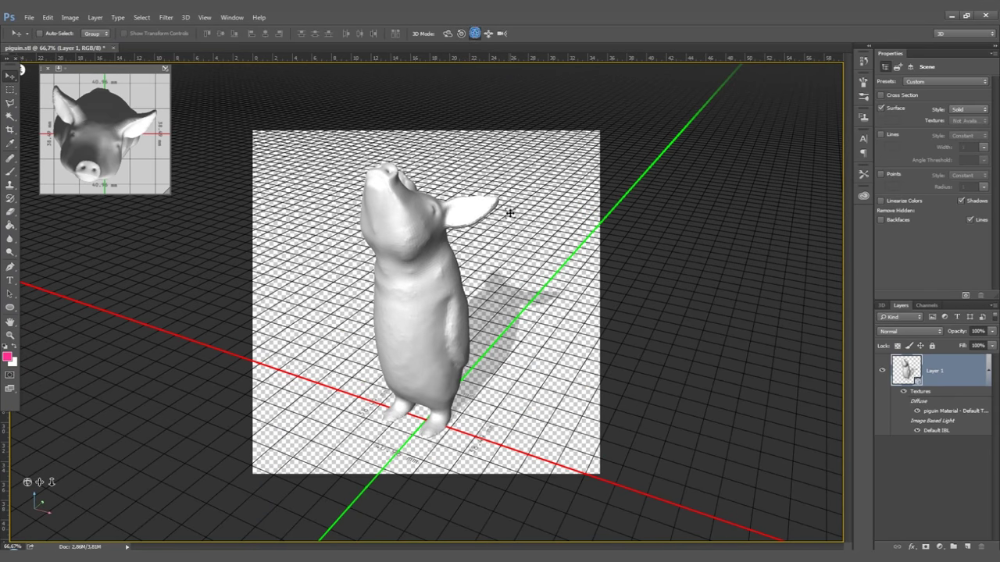
left_click_drag(509, 213, 525, 244)
left_click(488, 33)
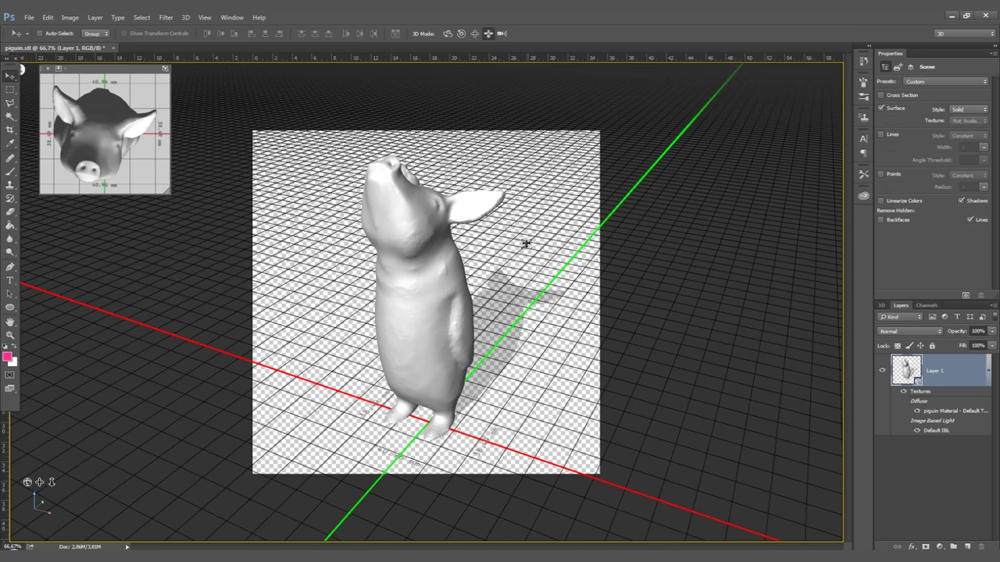
left_click_drag(519, 290, 548, 250)
left_click(447, 33)
left_click_drag(26, 482, 52, 482)
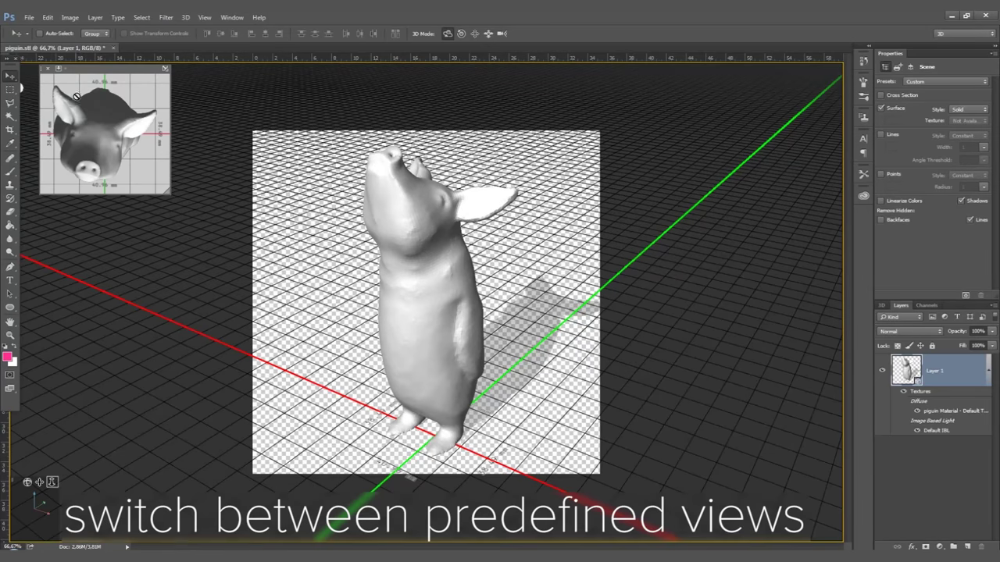
- Set the secondary view to Right, then to the head-on Back camera view
left_click(67, 70)
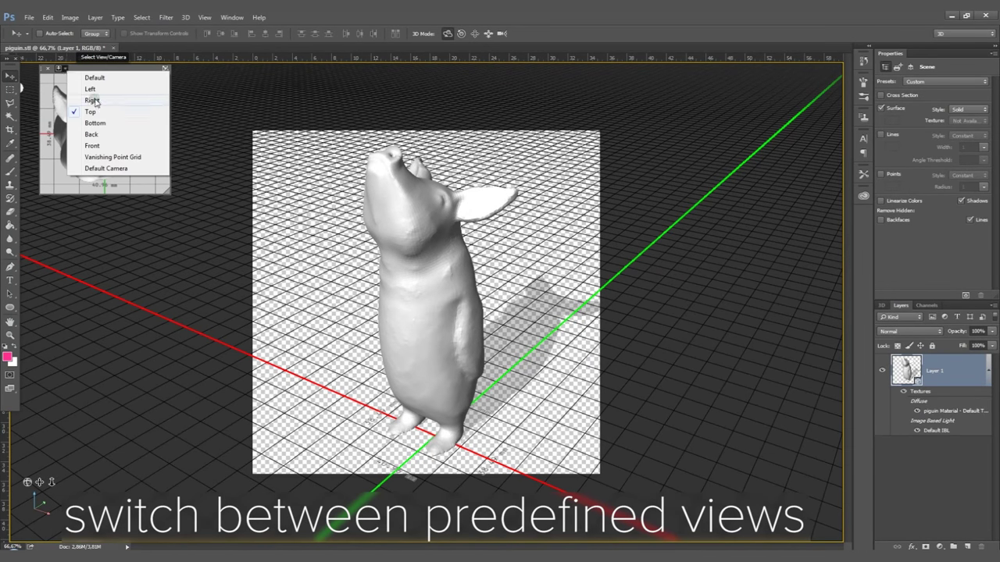
left_click(92, 100)
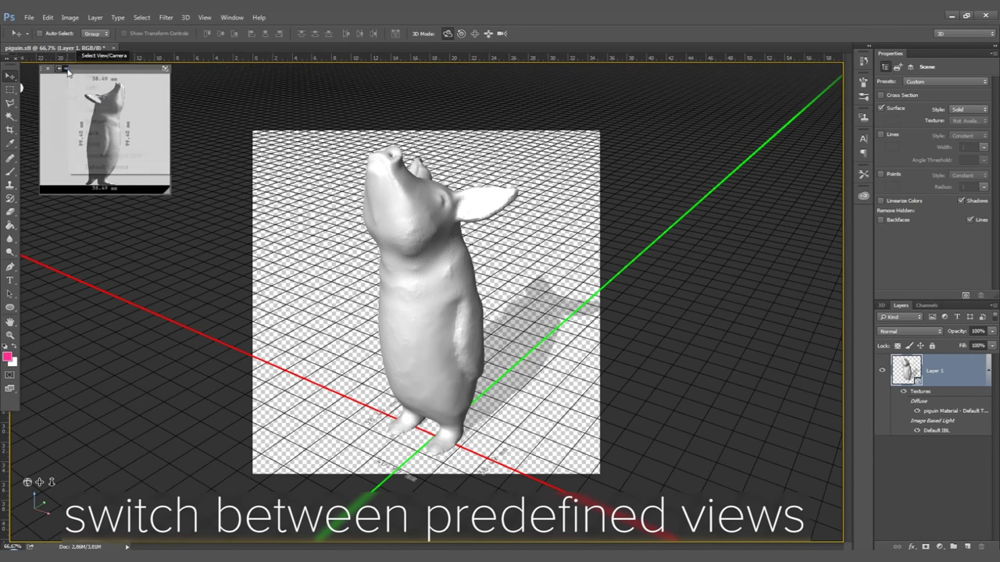
left_click(67, 70)
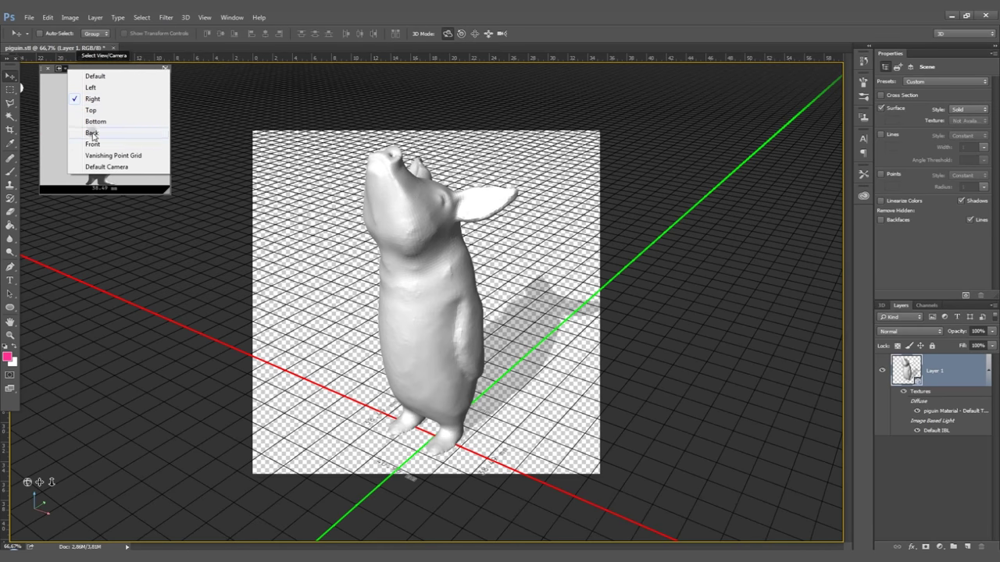
left_click(92, 144)
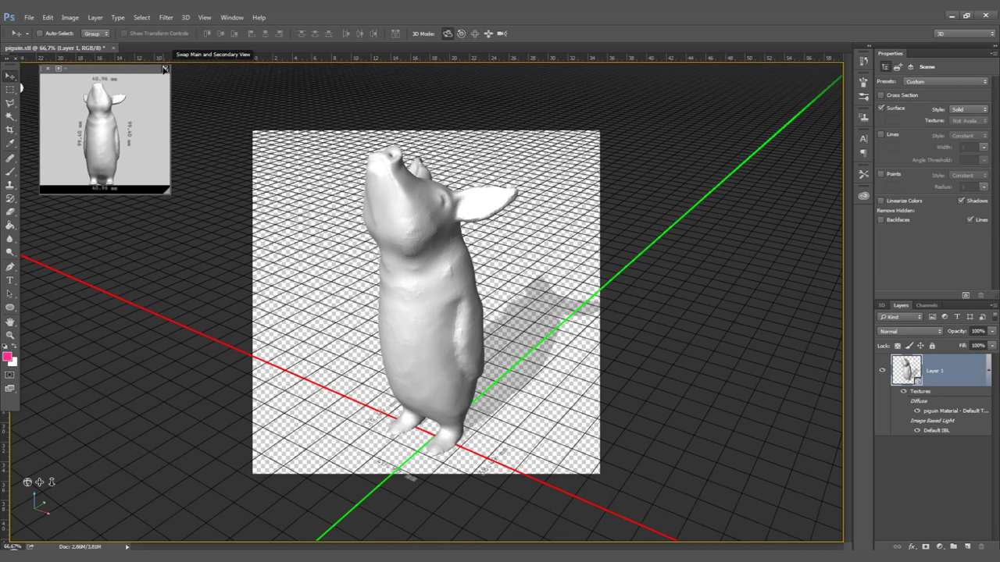
- Swap the main and secondary views and dolly the camera to enlarge the front view
left_click(165, 69)
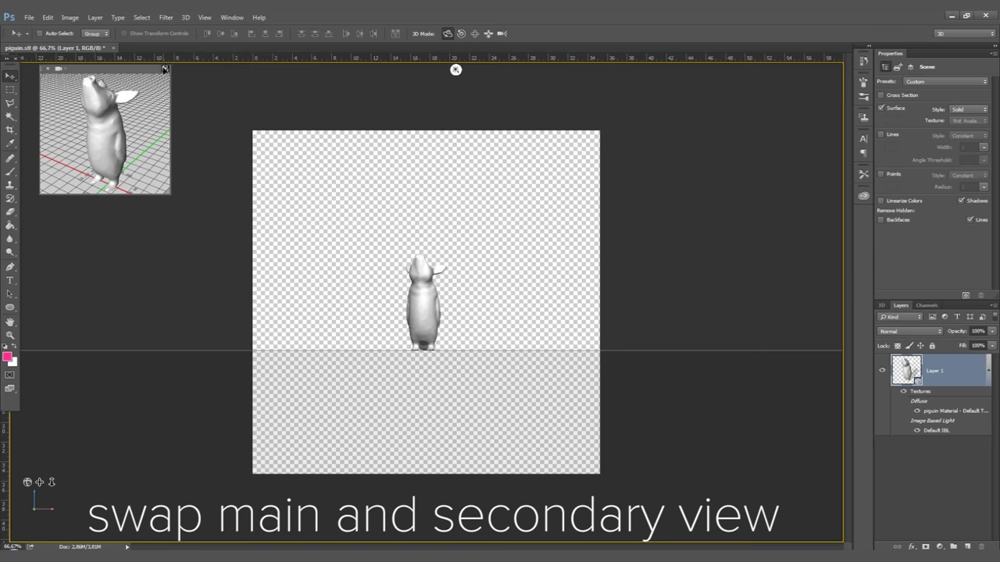
left_click(164, 68)
left_click(165, 69)
left_click_drag(53, 482, 46, 559)
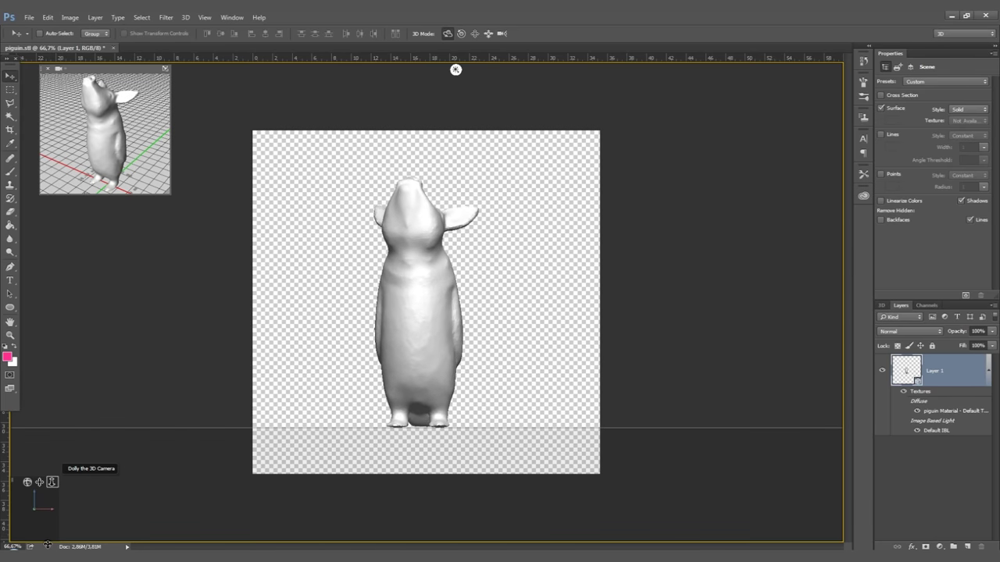
left_click(11, 172)
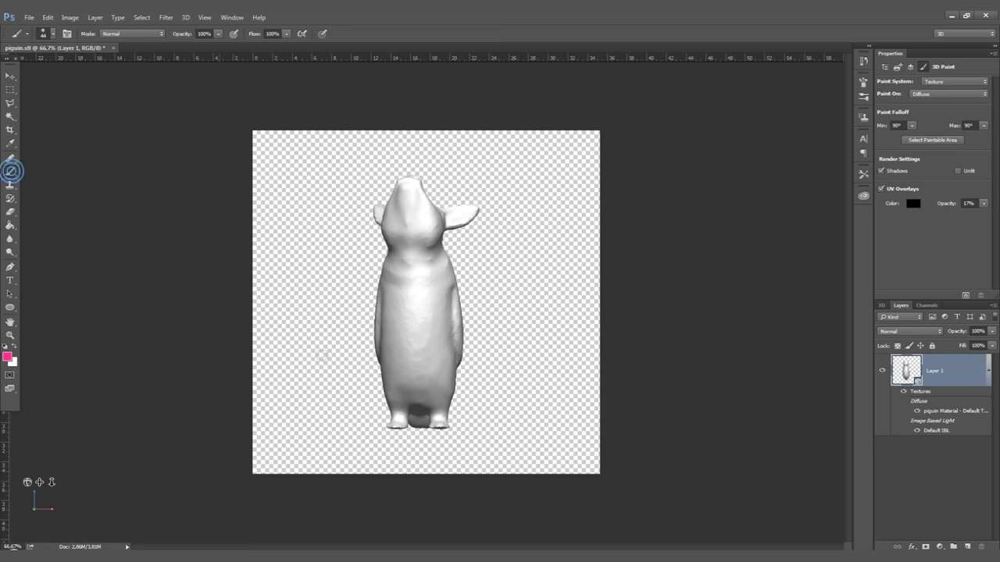
left_click(11, 77)
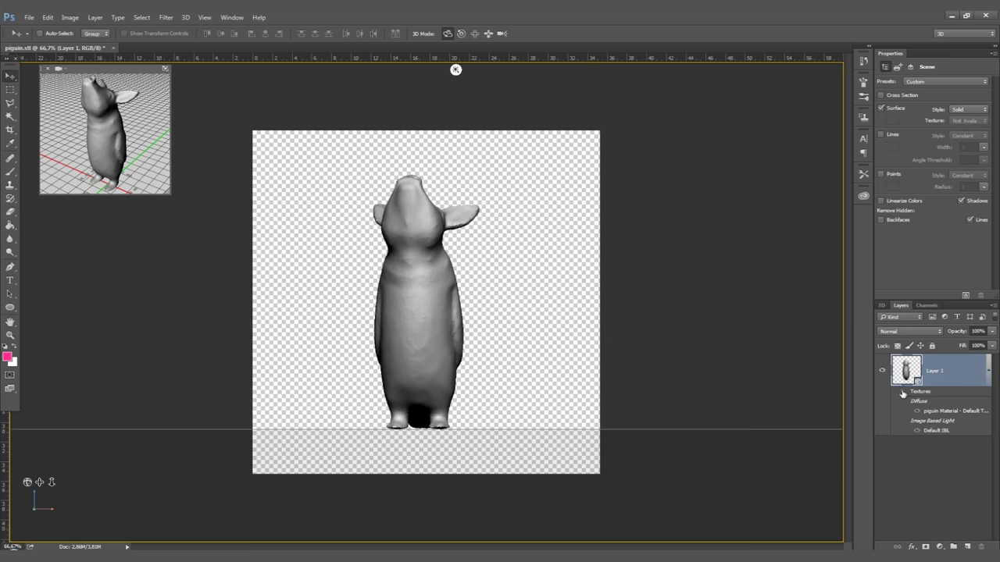
left_click(903, 393)
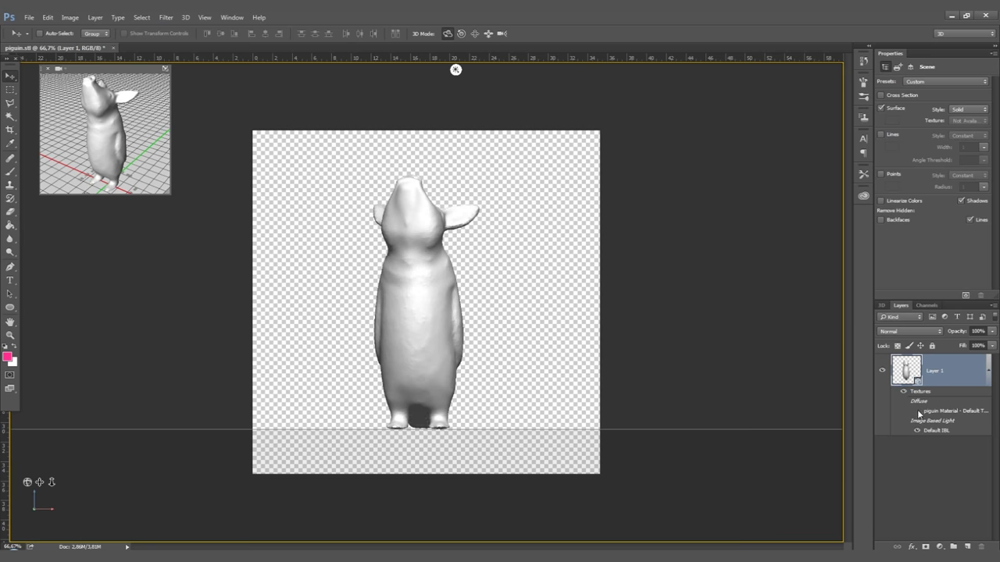
- Preview cross-section slices along the Y and Z axes, then turn Cross Section off
left_click(883, 96)
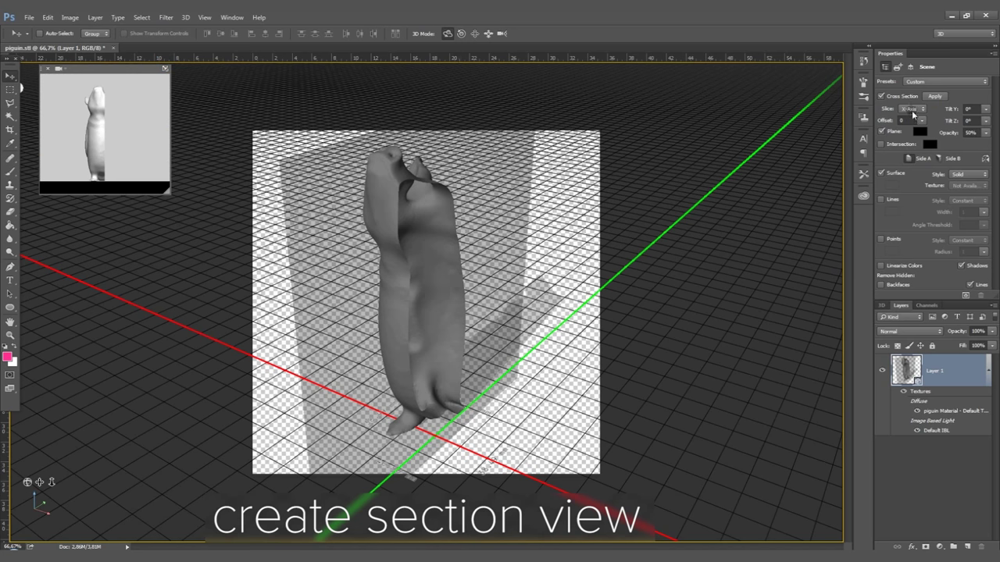
left_click(918, 110)
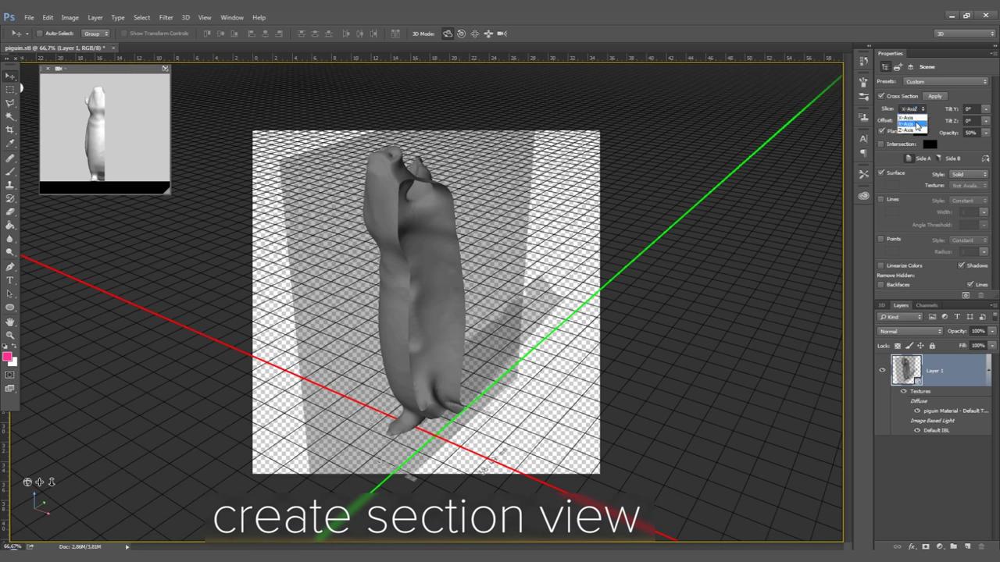
left_click(913, 120)
left_click(915, 109)
left_click(916, 130)
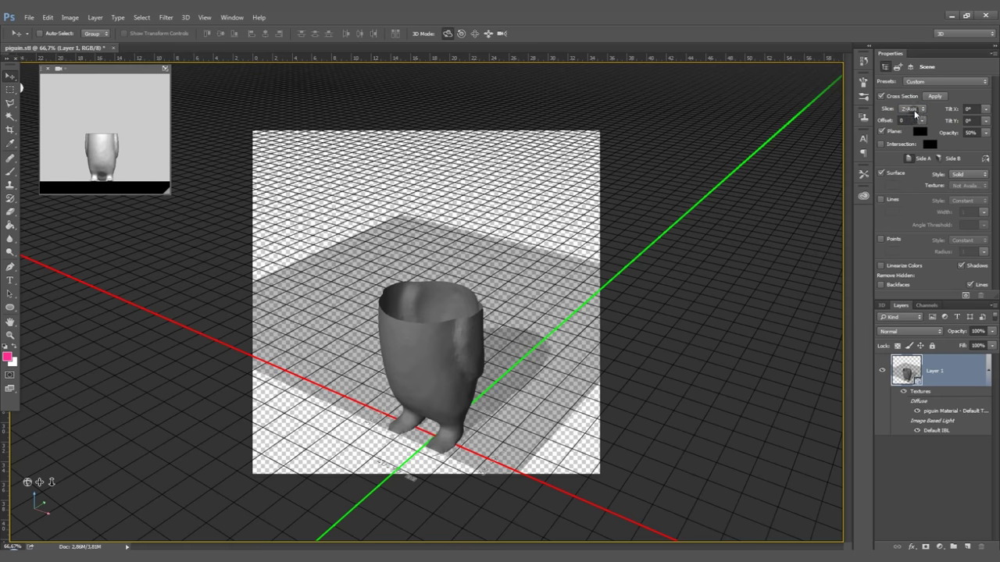
left_click(882, 96)
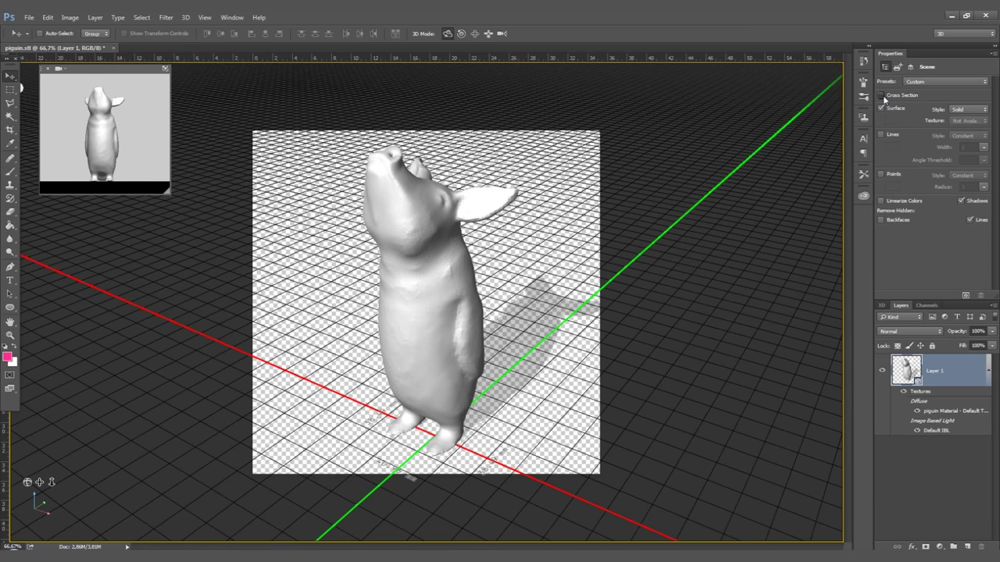
- Compare surface, wireframe Lines and Points rendering, leaving Lines and Points off
left_click(882, 108)
left_click(882, 109)
left_click(882, 135)
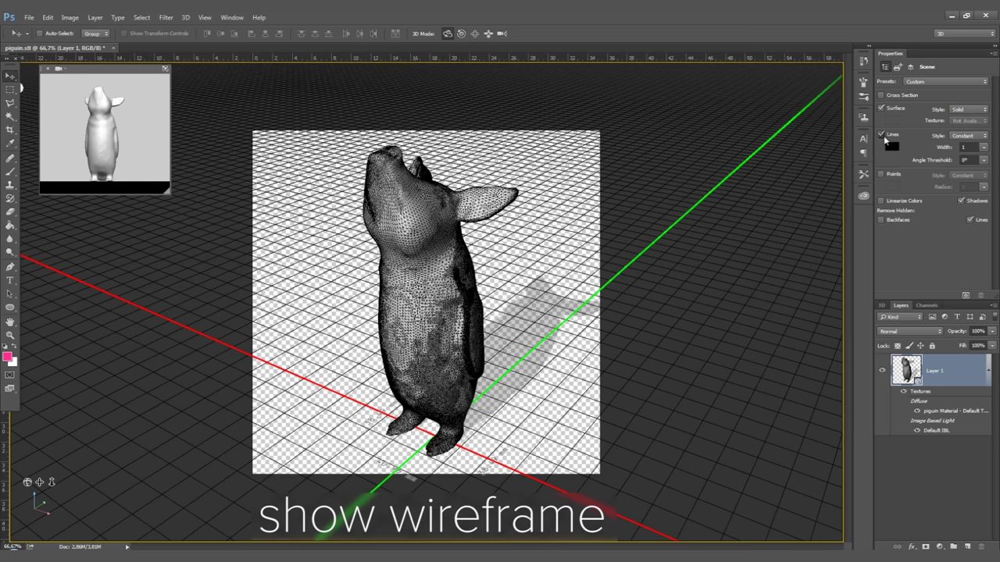
left_click(882, 135)
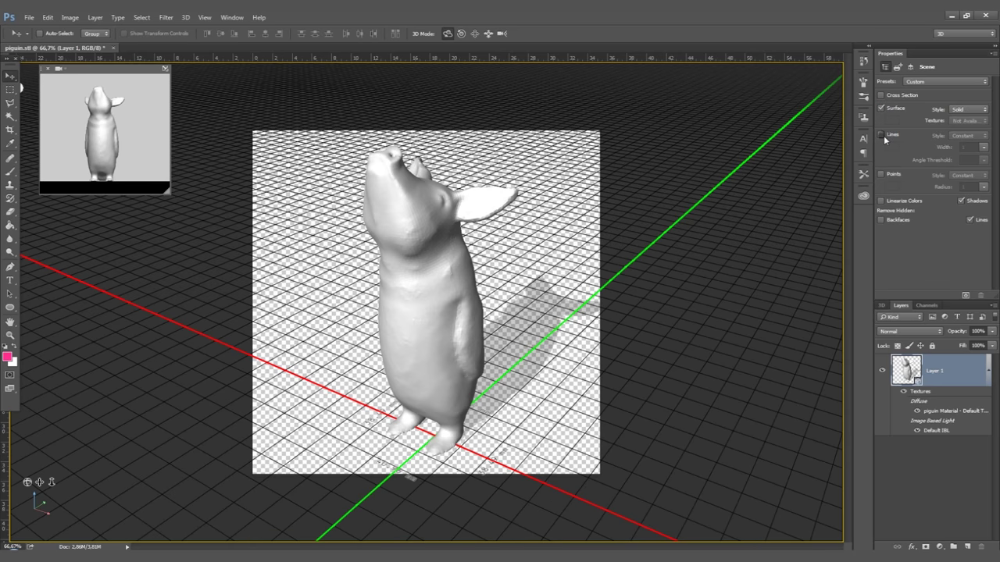
left_click(882, 174)
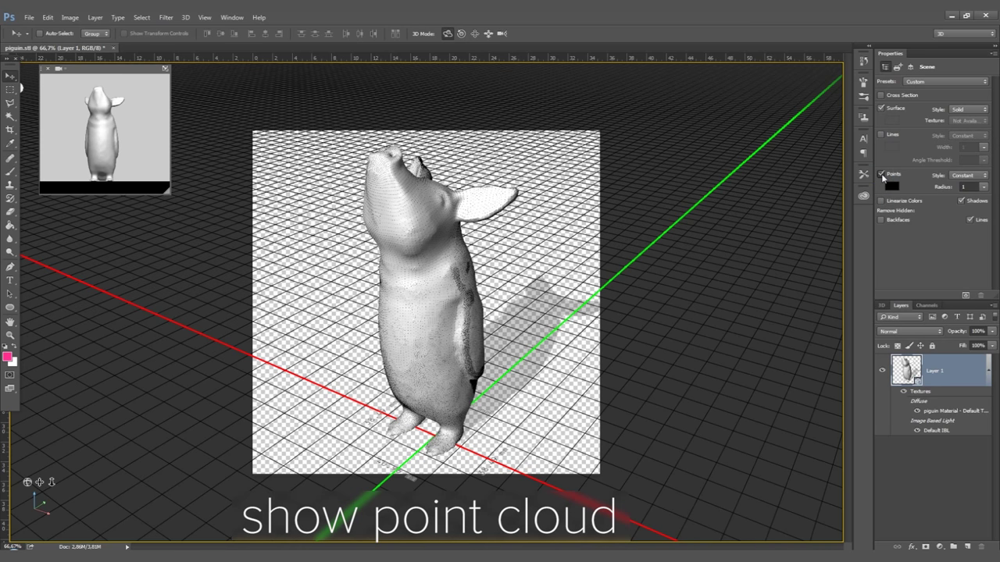
left_click(882, 175)
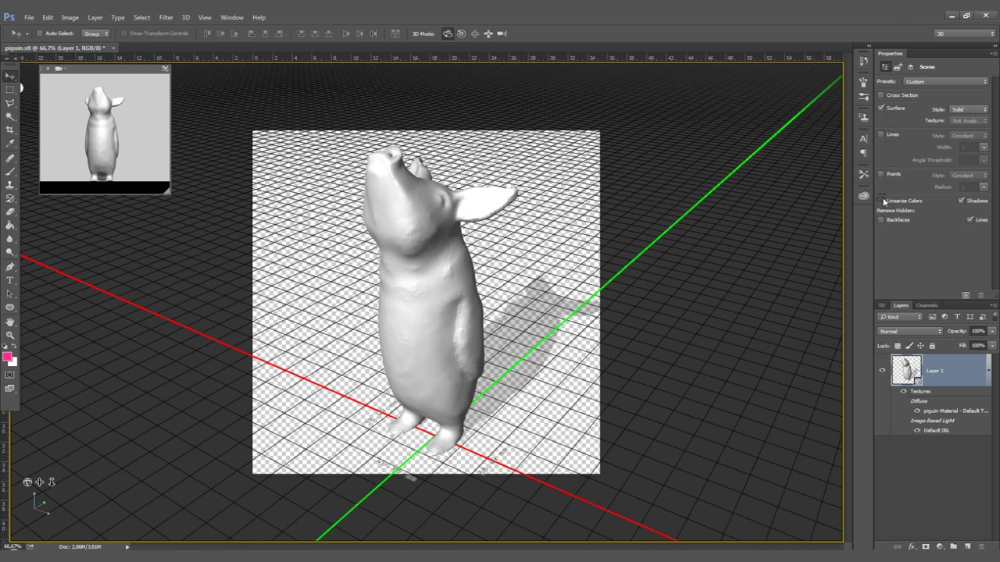
- Turn on Linearize Colors, remove the cast shadow and enable Remove Hidden Backfaces
left_click(881, 201)
left_click(881, 201)
left_click(881, 201)
left_click(961, 202)
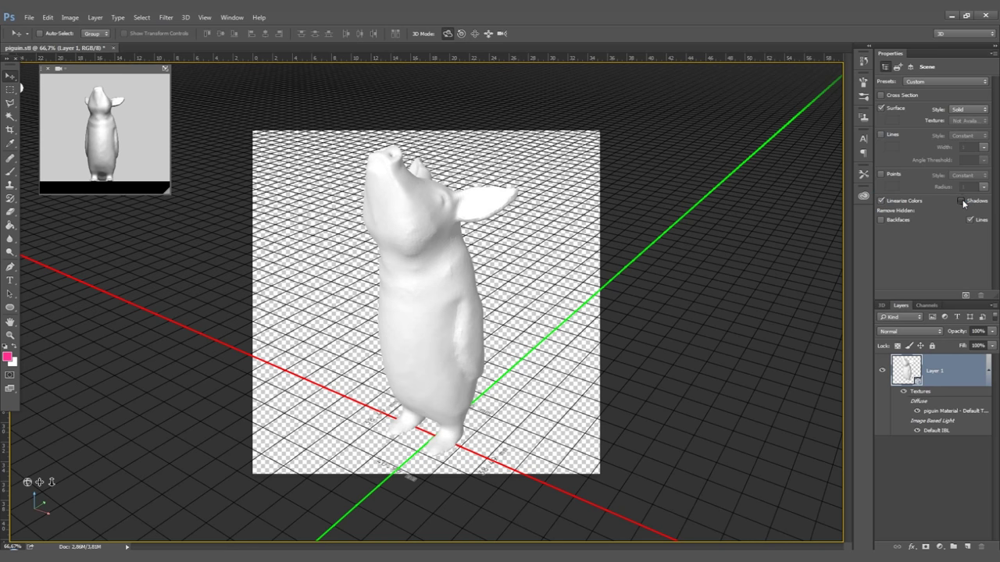
left_click(881, 202)
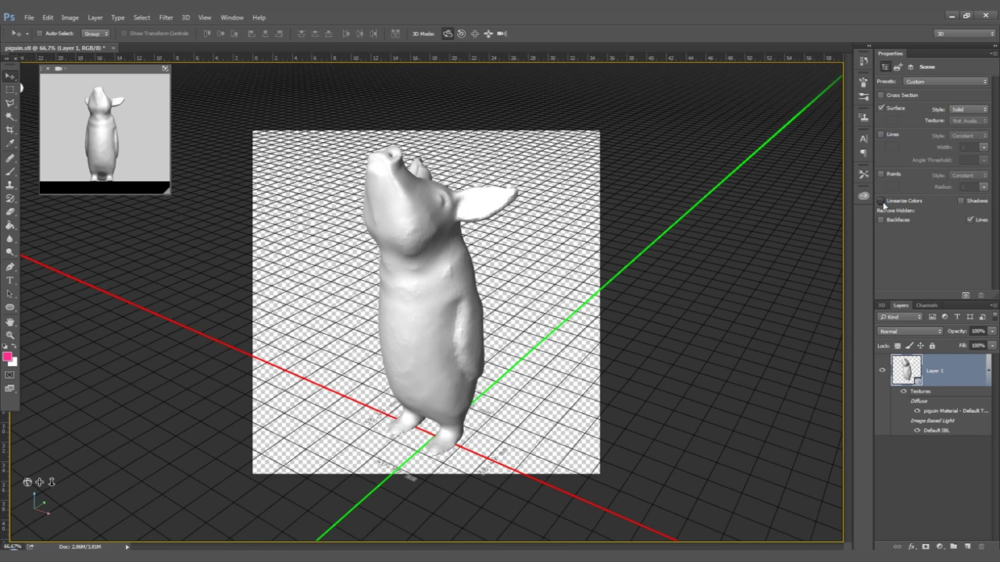
left_click(881, 201)
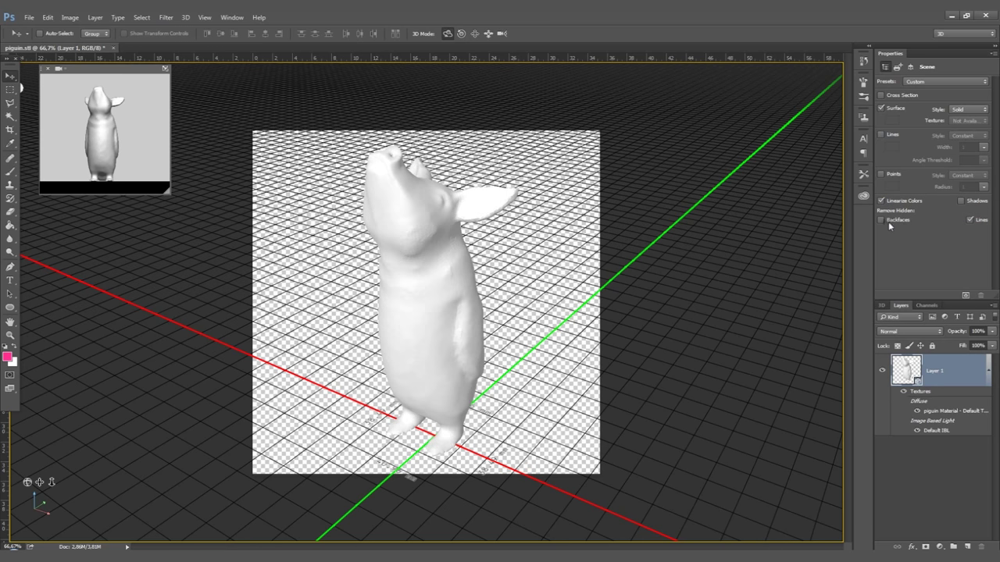
left_click(882, 220)
- Open the Diffuse texture, fade its UV overlay to 5% opacity, and return to piguin.stl
double_click(934, 413)
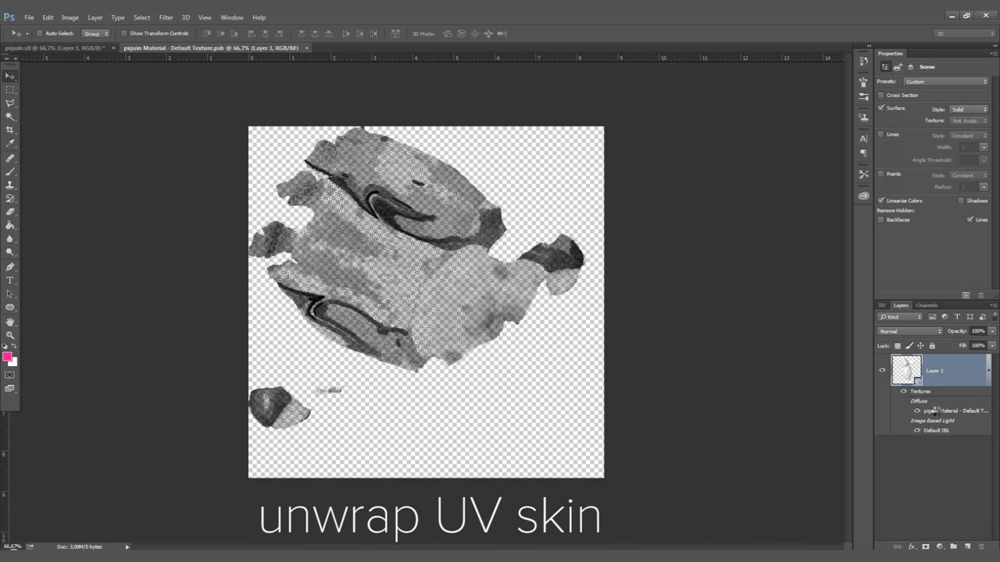
left_click(882, 189)
left_click(882, 189)
left_click(984, 205)
left_click_drag(949, 218, 946, 218)
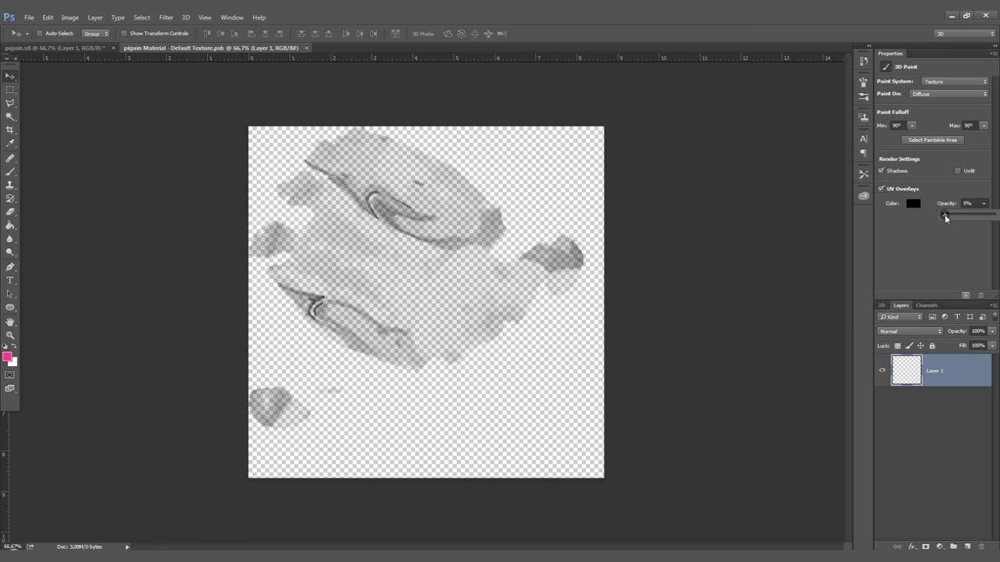
left_click(137, 111)
left_click(55, 47)
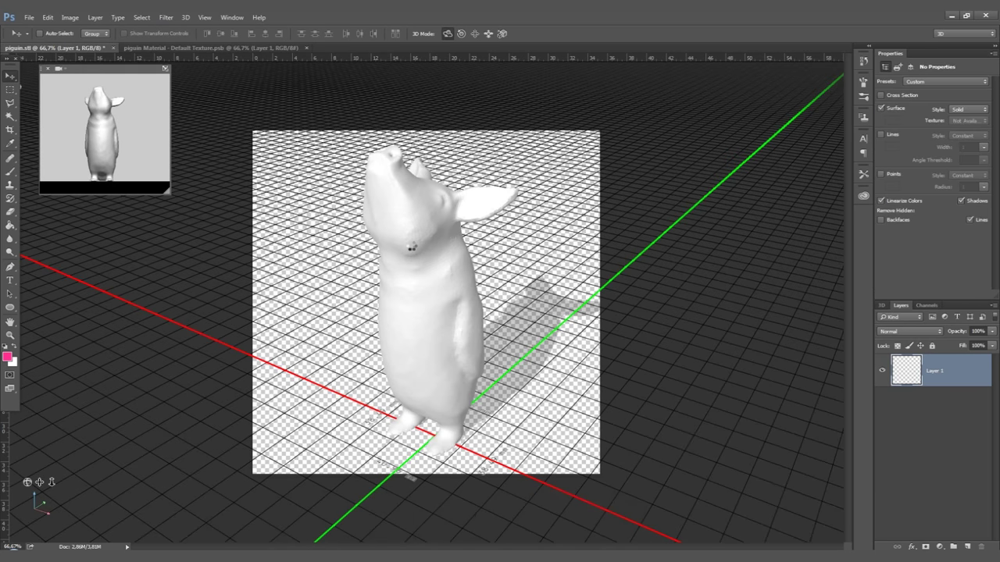
- Paint pink over the penguin's cheek and snout on the 3D model
left_click(11, 171)
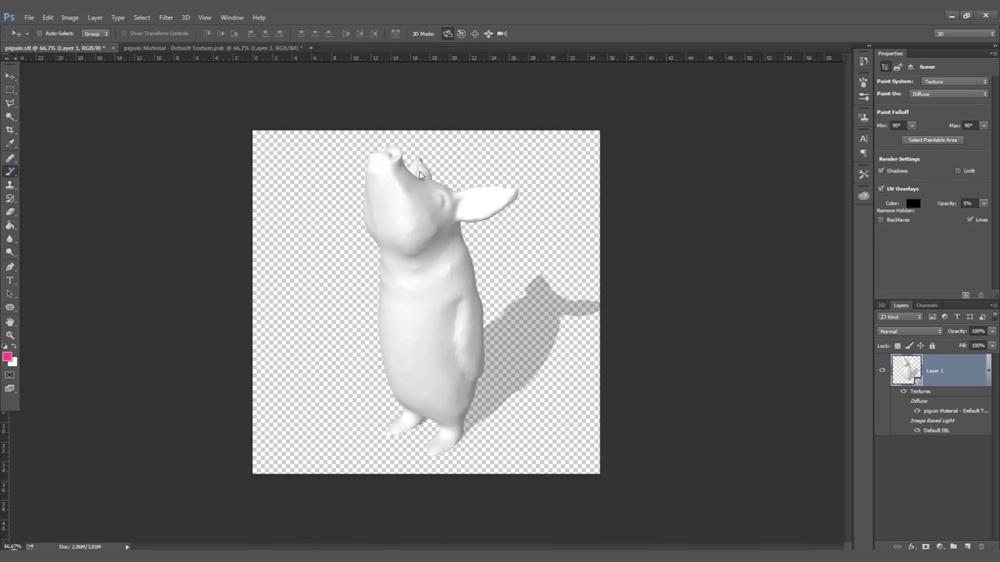
left_click(387, 212)
mouse_move(390, 204)
left_mouse_down()
mouse_move(381, 173)
mouse_move(406, 218)
mouse_move(372, 202)
mouse_move(372, 162)
mouse_move(392, 167)
mouse_move(366, 205)
left_mouse_up()
- Extend the pink patch on the flat UV texture with a larger brush and check the model
double_click(927, 411)
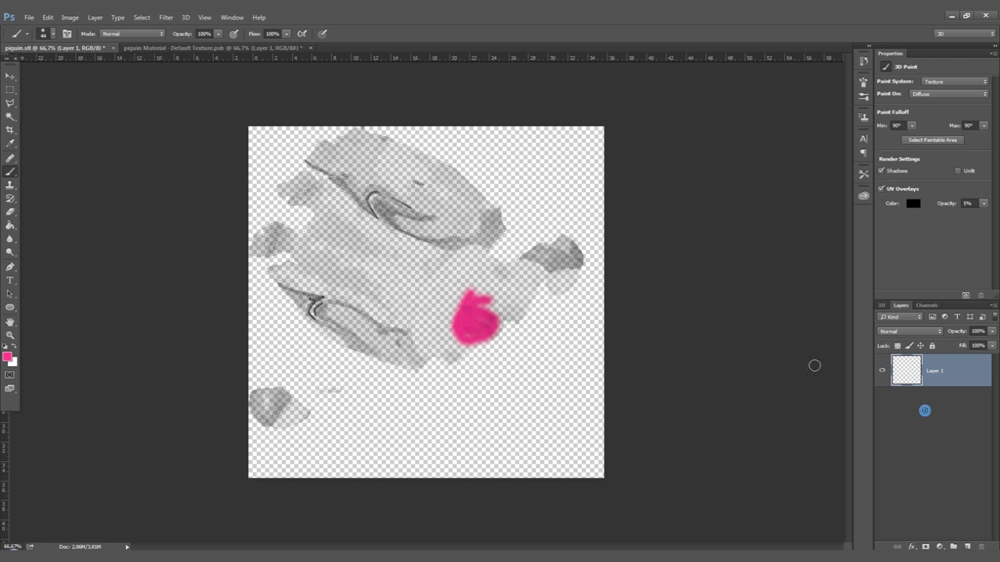
mouse_move(476, 306)
left_mouse_down()
mouse_move(489, 329)
mouse_move(583, 354)
mouse_move(513, 321)
mouse_move(503, 295)
mouse_move(471, 304)
mouse_move(466, 326)
mouse_move(477, 338)
mouse_move(457, 338)
mouse_move(459, 305)
mouse_move(499, 290)
mouse_move(517, 309)
mouse_move(476, 341)
left_mouse_up()
right_click(496, 327)
key("Return")
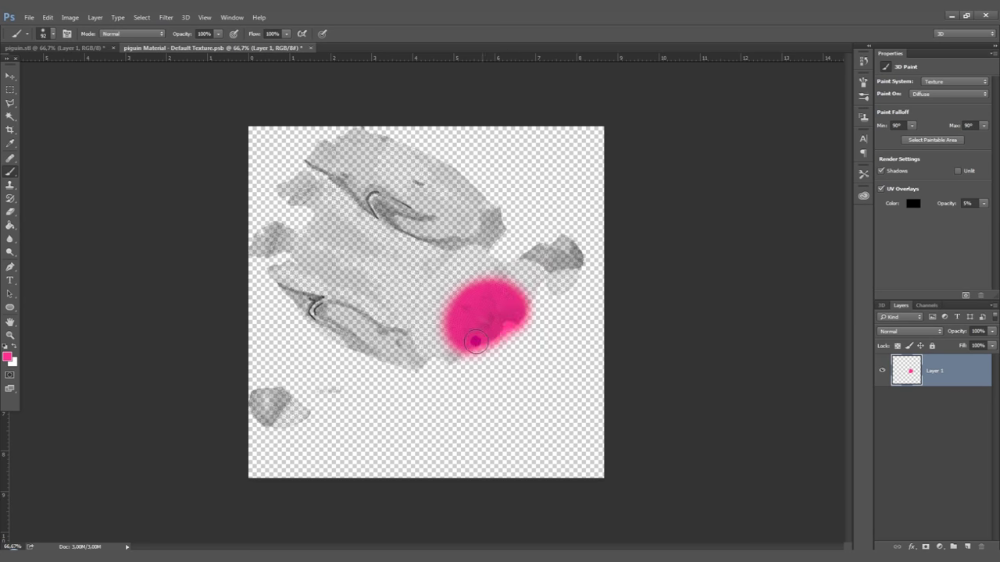
left_click(87, 49)
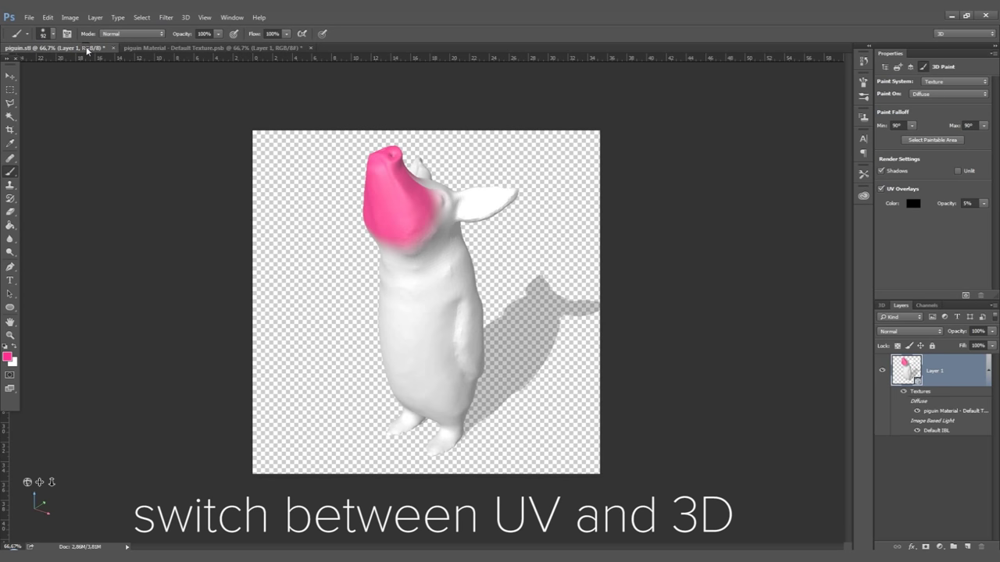
left_click(11, 76)
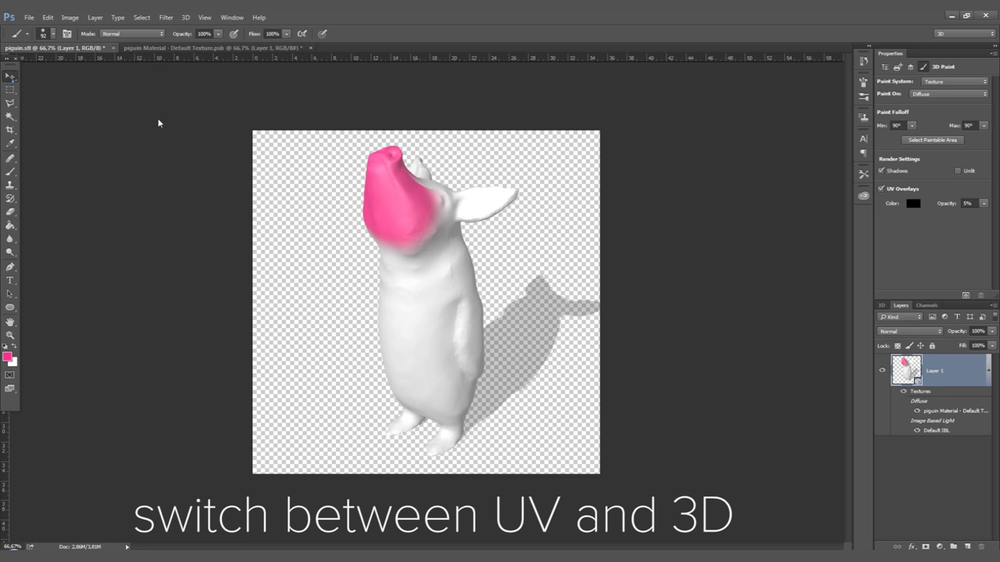
- Orbit the head, then extend the pink texture patch to the shape's upper-right tip
left_click_drag(526, 151, 486, 157)
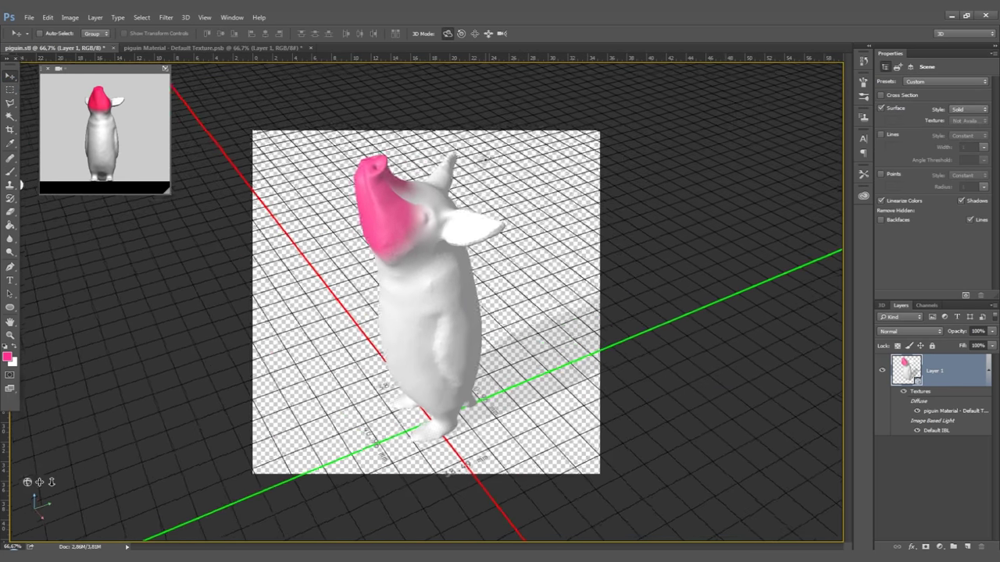
left_click(10, 170)
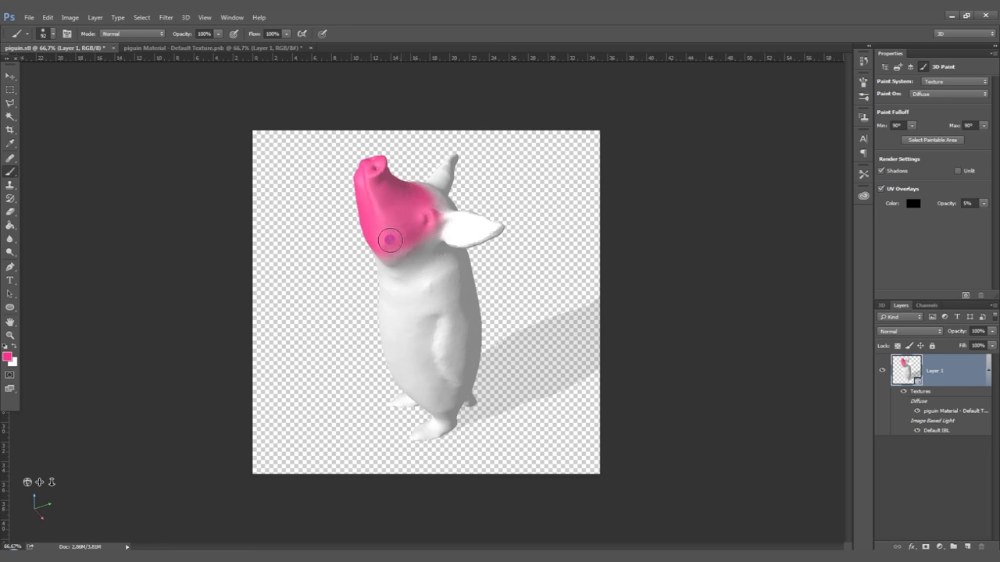
key("ctrl+Tab")
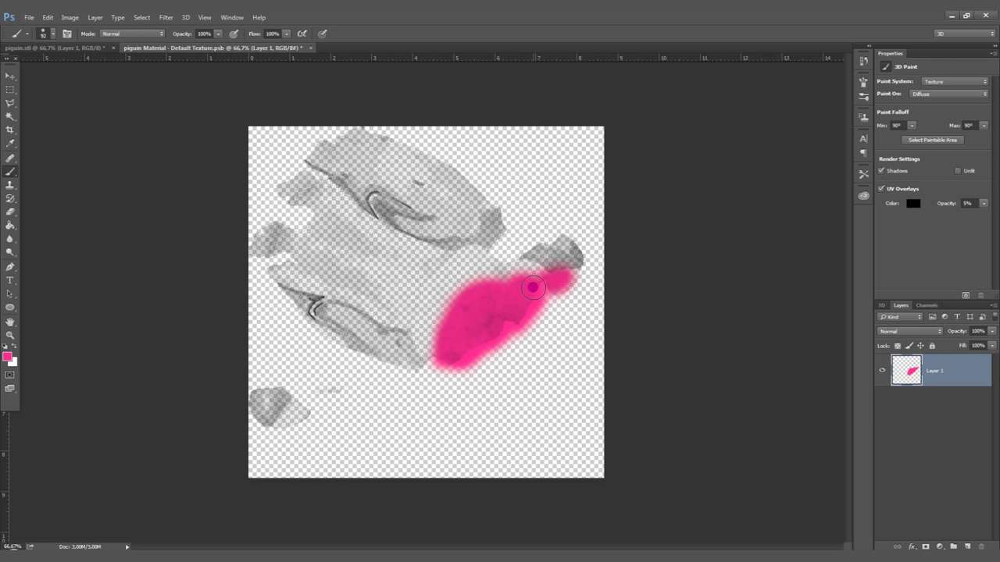
left_click_drag(508, 284, 577, 275)
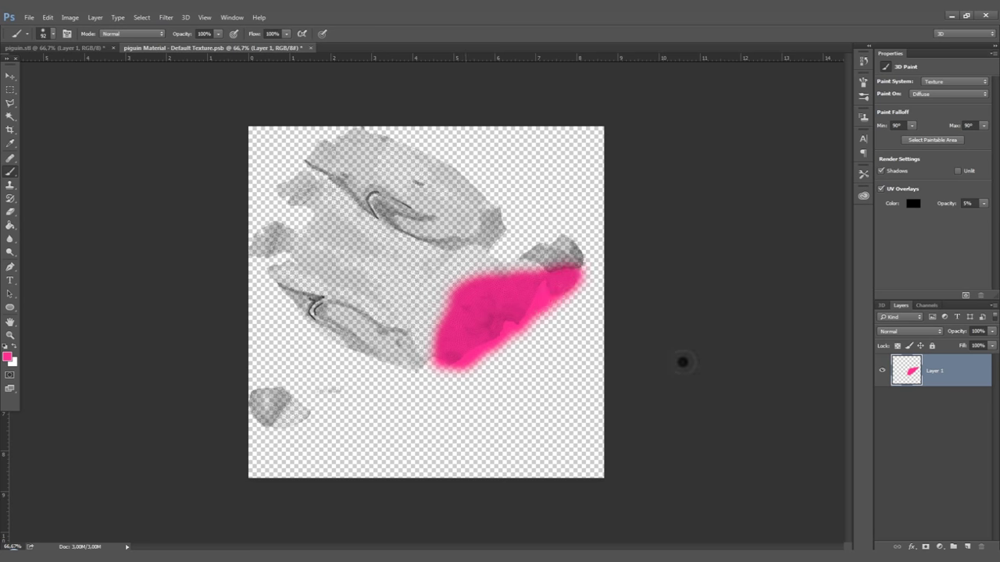
left_click(165, 17)
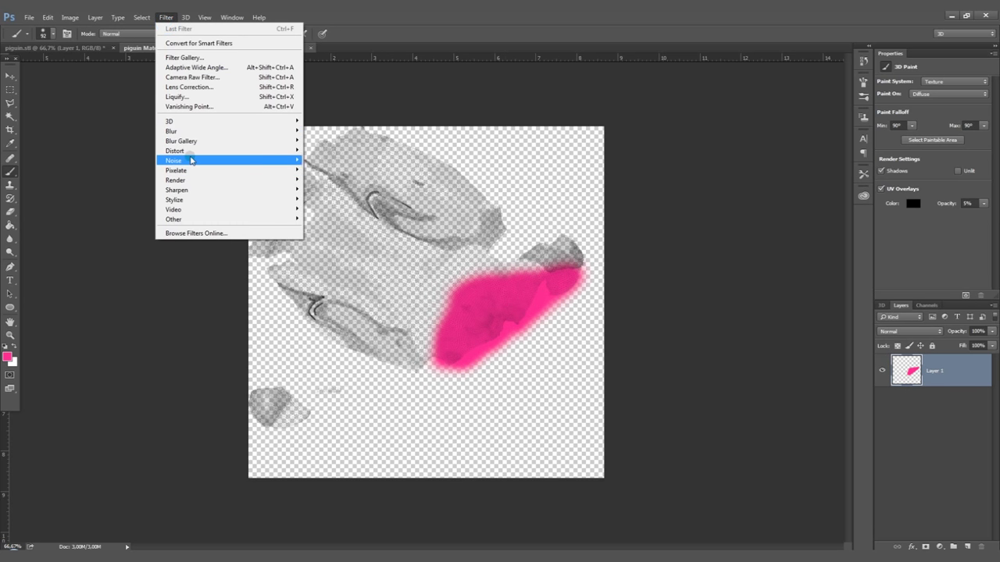
mouse_move(191, 160)
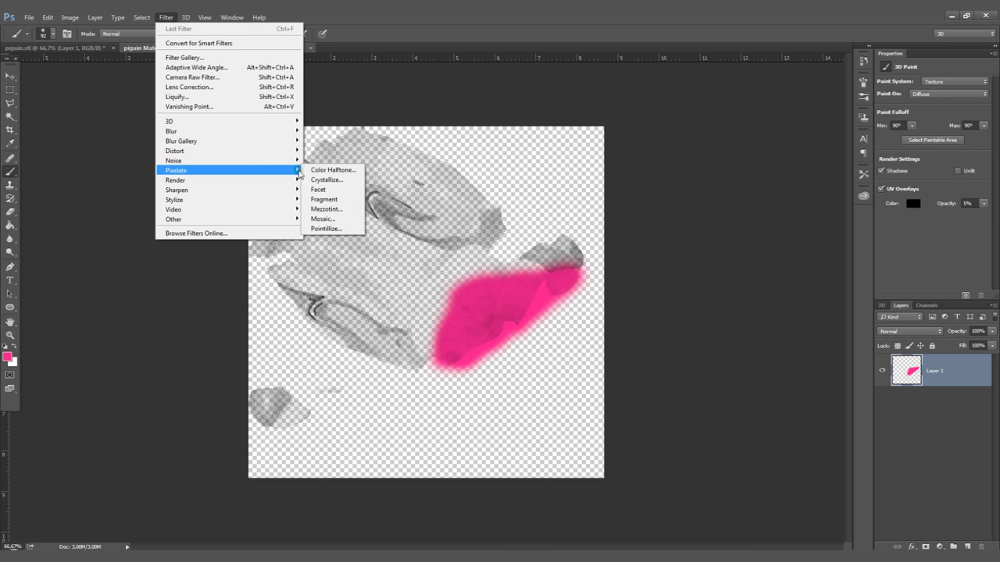
- Apply the Pointillize filter to the pink texture and view it on the orbited model
left_click(326, 228)
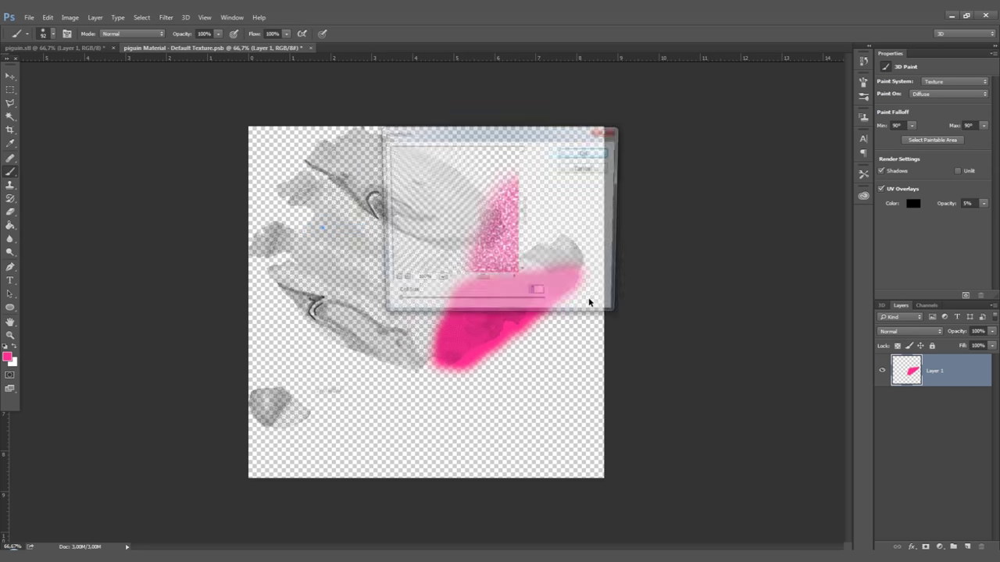
left_click(585, 152)
left_click(88, 49)
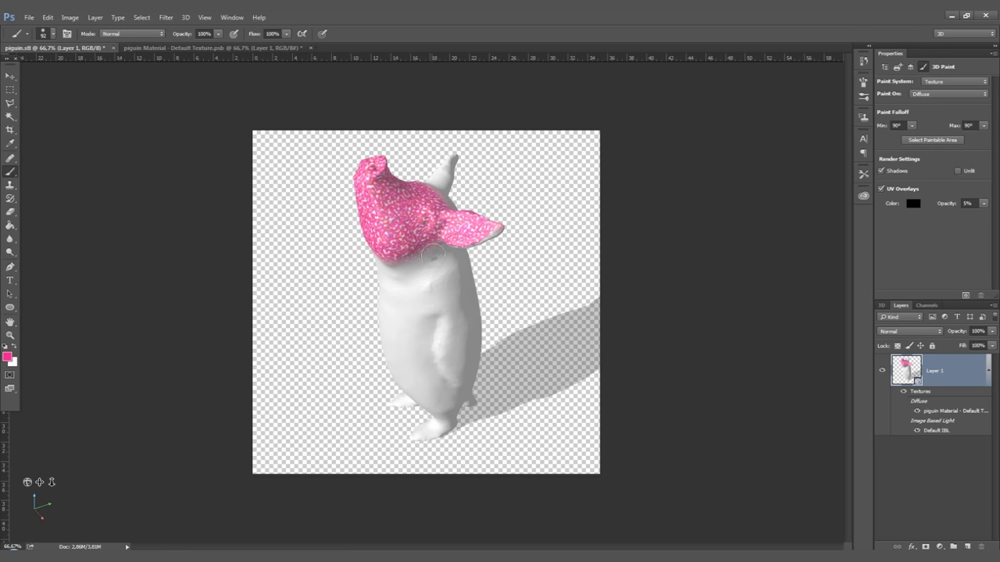
left_click(11, 77)
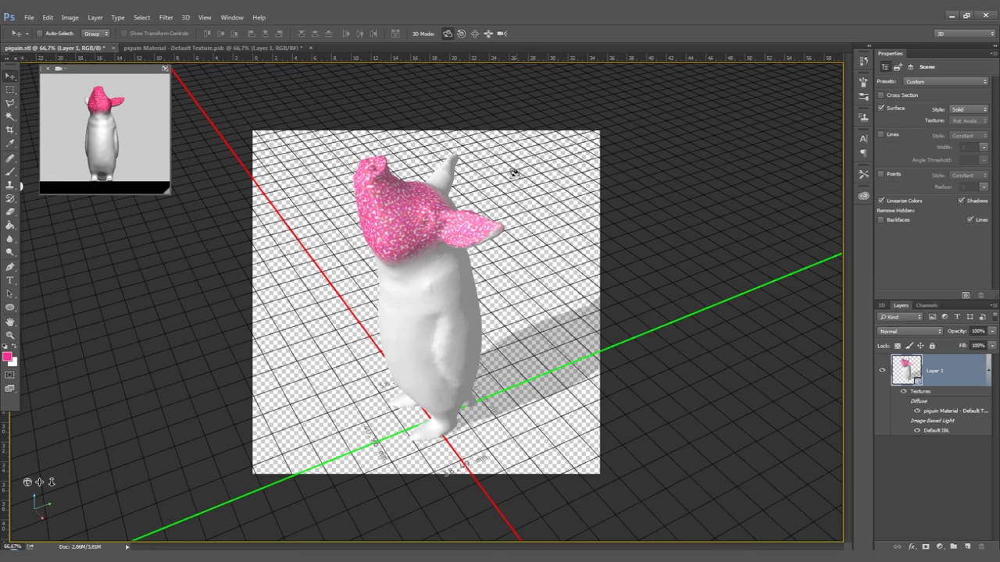
left_click_drag(515, 172, 246, 214)
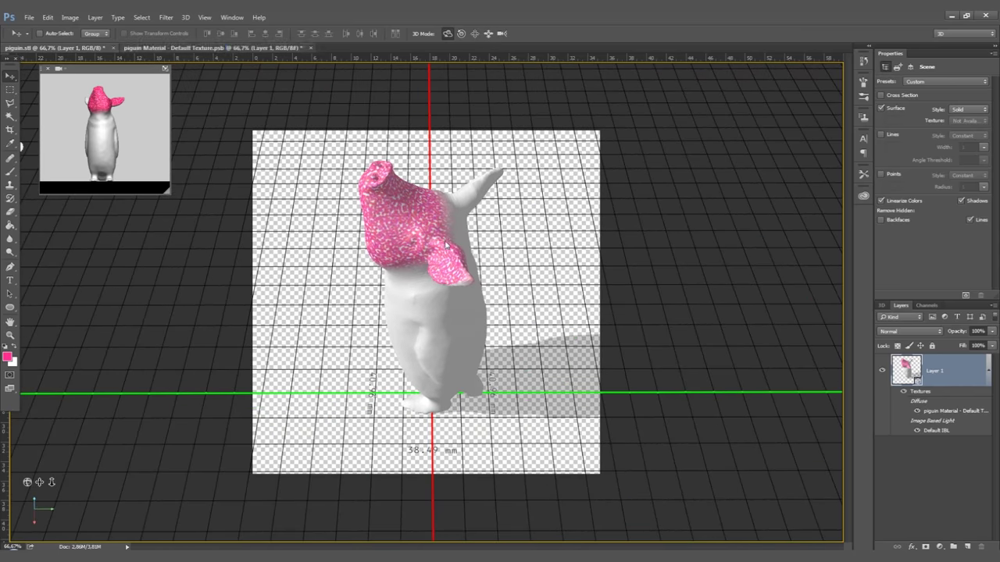
- Check the texture again and orbit the penguin to see its smooth pink head
key("ctrl+Tab")
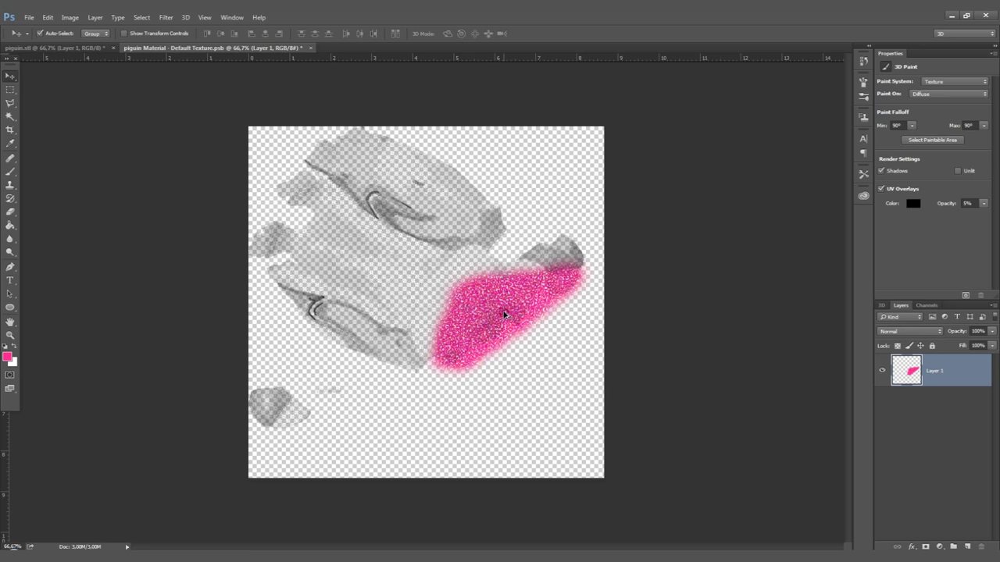
key("ctrl+Tab")
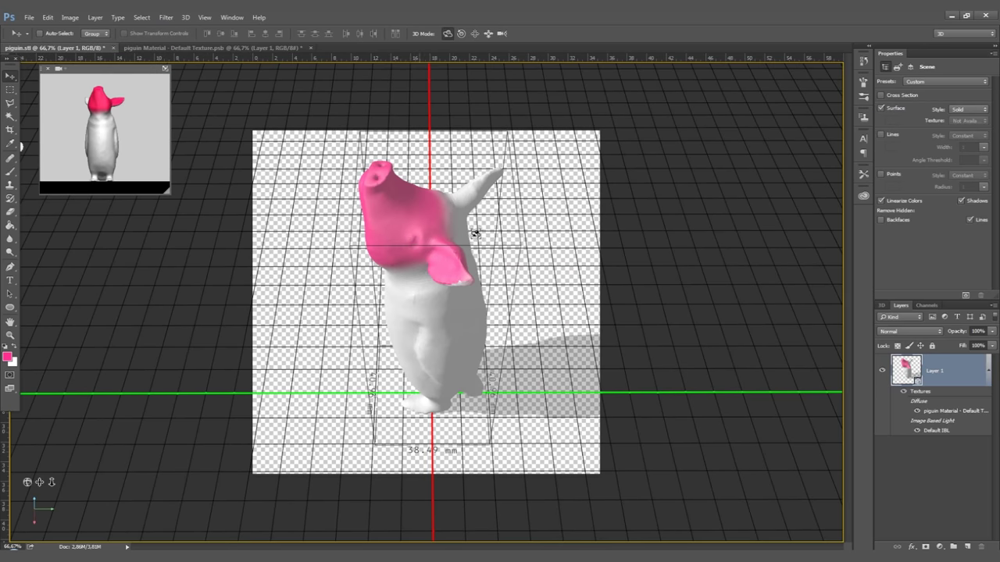
left_click_drag(551, 220, 571, 222)
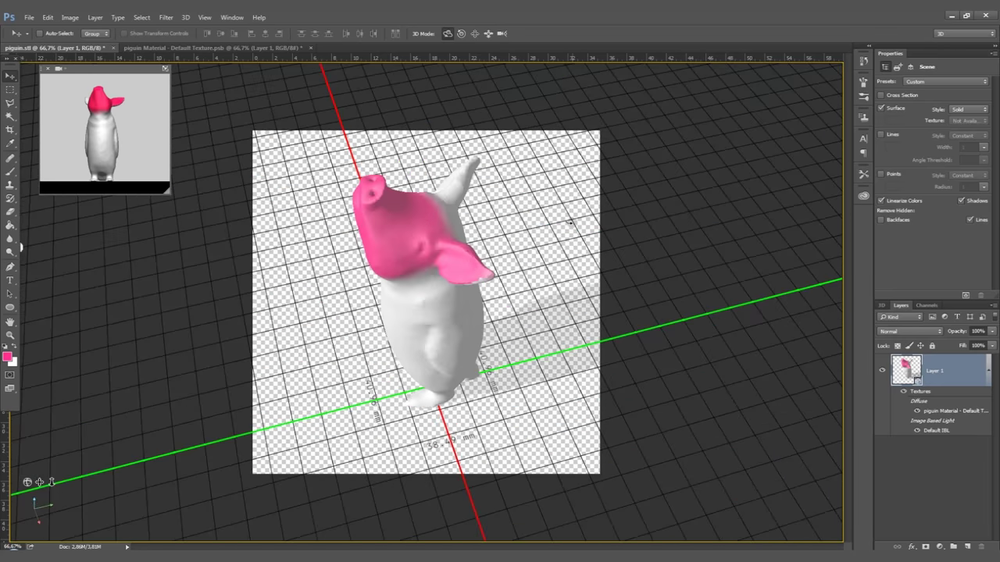
- On the flat texture document, choose the Brush tool and set the paint colour to black
left_click(193, 48)
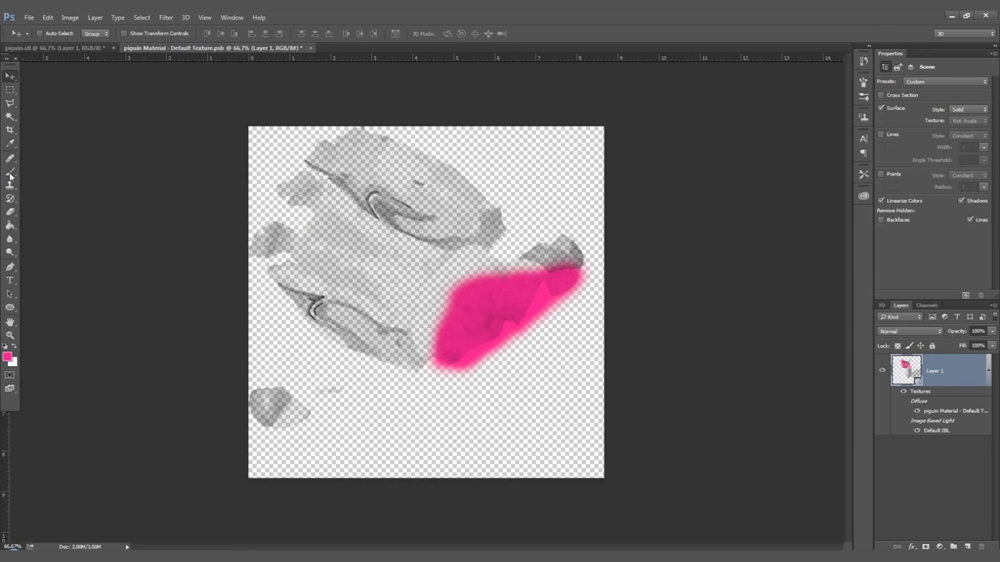
left_click(10, 174)
left_click(8, 360)
left_click(96, 267)
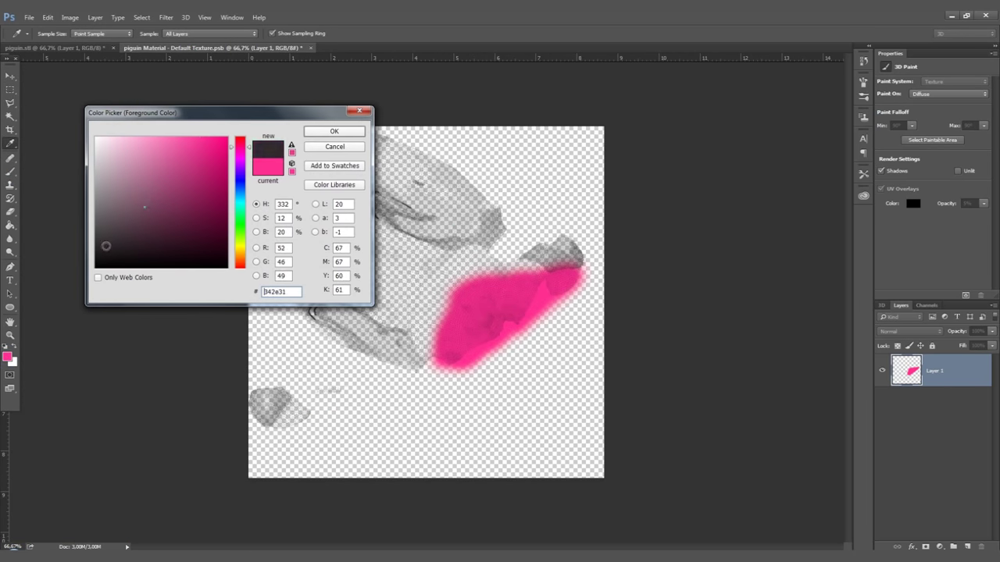
left_click(323, 130)
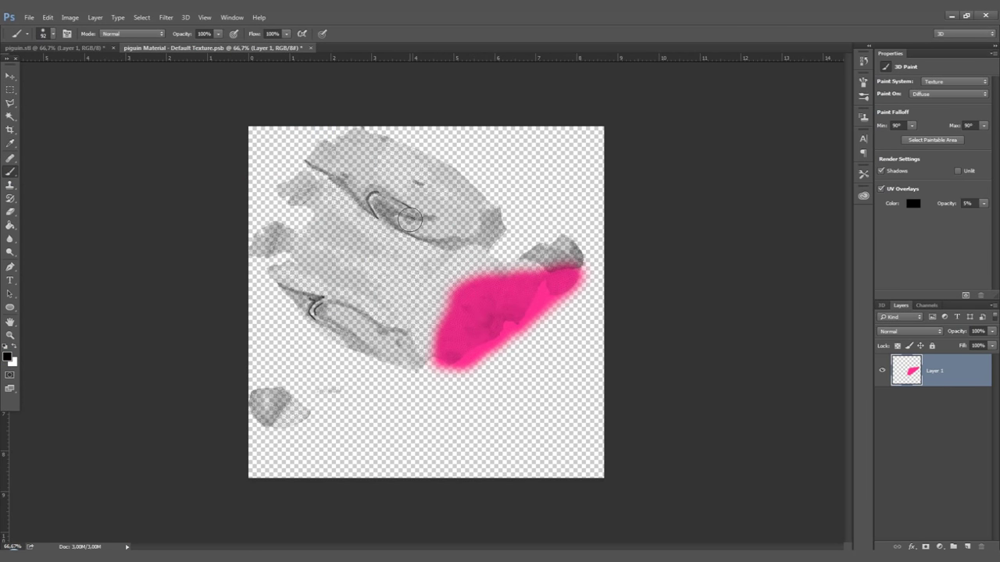
- Zoom to 300%, resize the brush, and paint a thick soft black stroke along the curved UV outline
key("ctrl+plus")
key("ctrl+plus")
key("ctrl+plus")
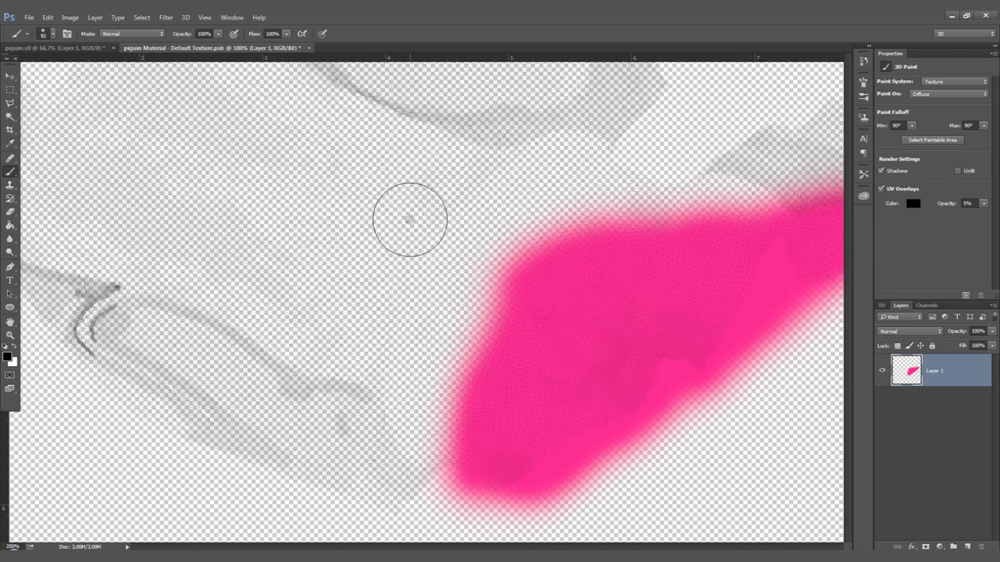
left_click_drag(849, 266, 850, 184)
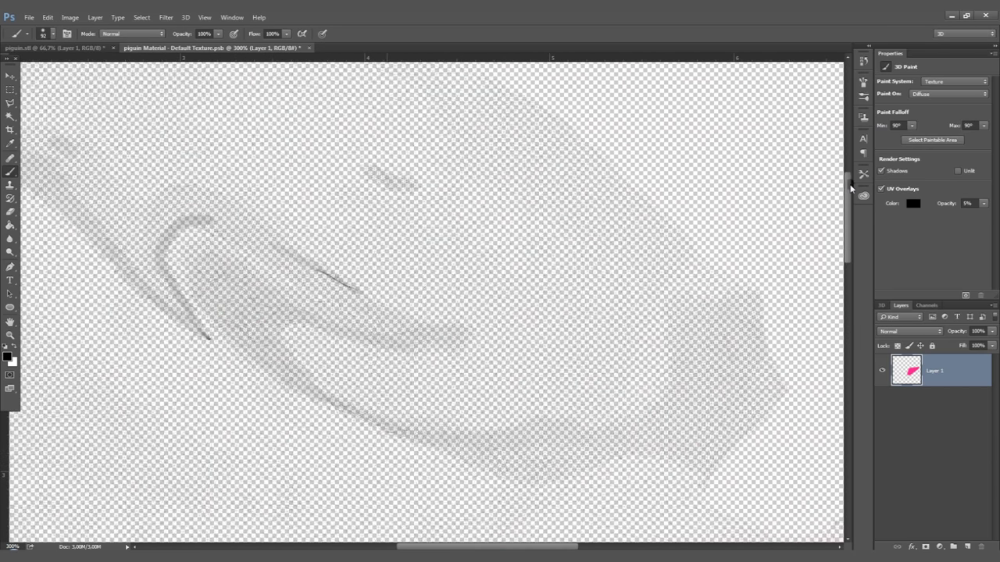
right_click(285, 319)
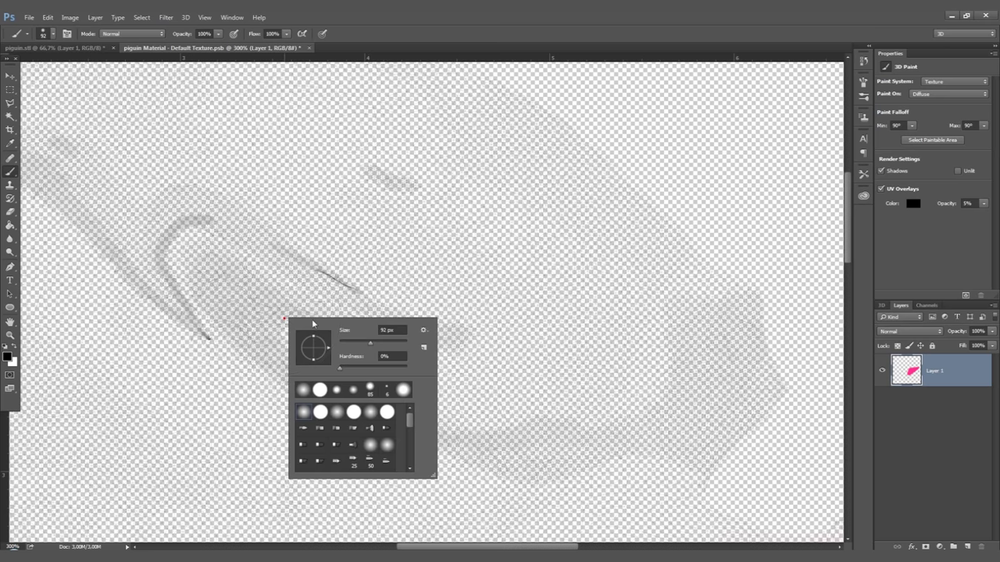
key("Return")
left_click(211, 266)
mouse_move(347, 372)
left_mouse_down()
mouse_move(412, 402)
mouse_move(498, 414)
mouse_move(540, 406)
left_mouse_up()
mouse_move(300, 332)
left_mouse_down()
mouse_move(407, 369)
mouse_move(520, 380)
mouse_move(449, 385)
mouse_move(385, 369)
mouse_move(303, 328)
left_mouse_up()
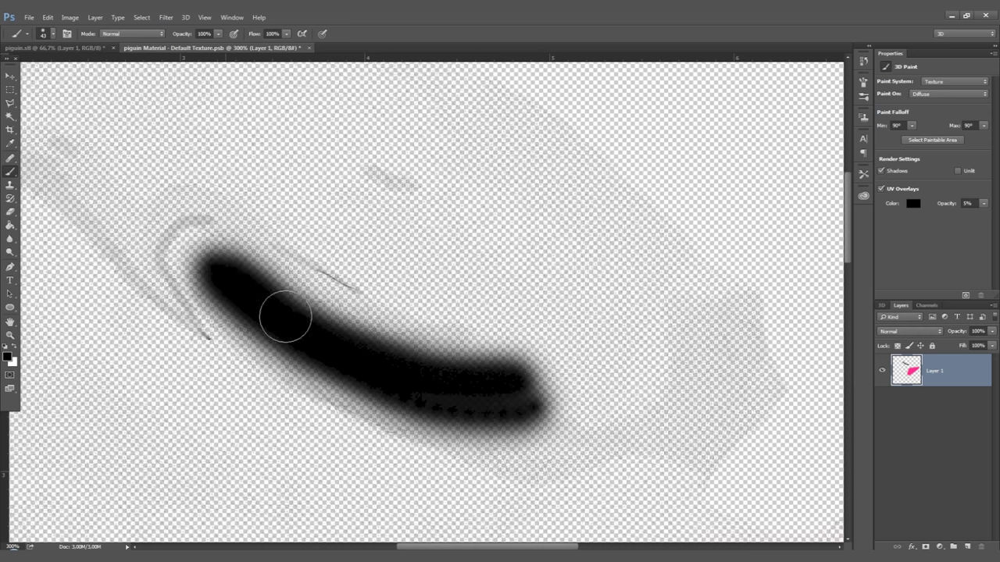
left_click(54, 47)
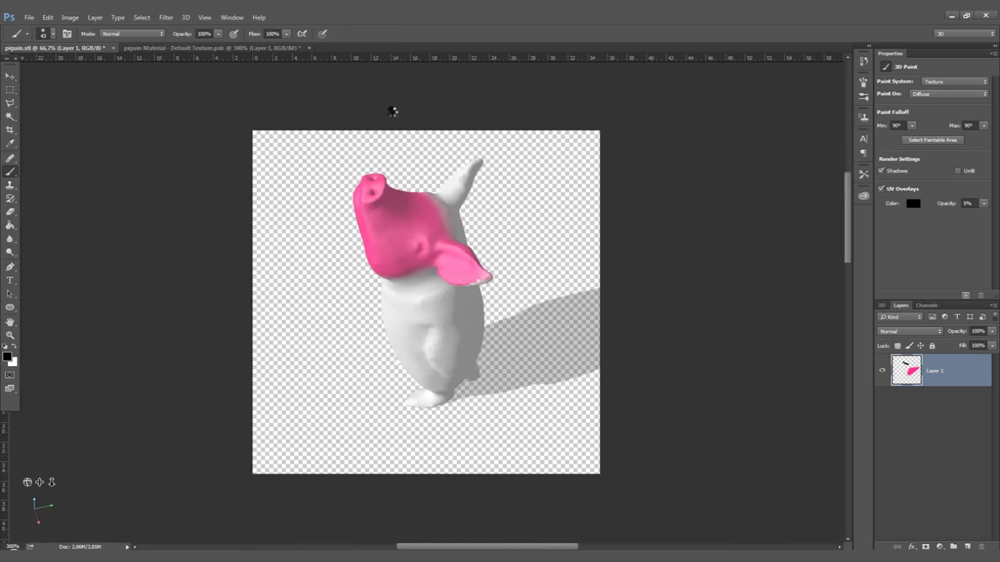
- Orbit the pink-headed penguin, switch to the level front camera view, dolly closer, and bring up File > Open
key("v")
left_click_drag(715, 170, 176, 120)
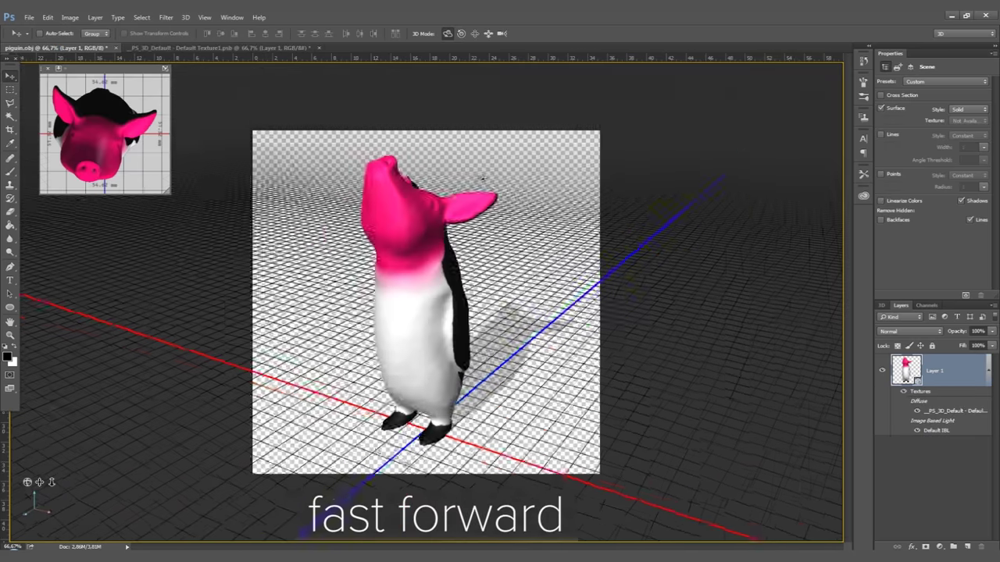
left_click_drag(125, 67, 835, 246)
left_click(165, 69)
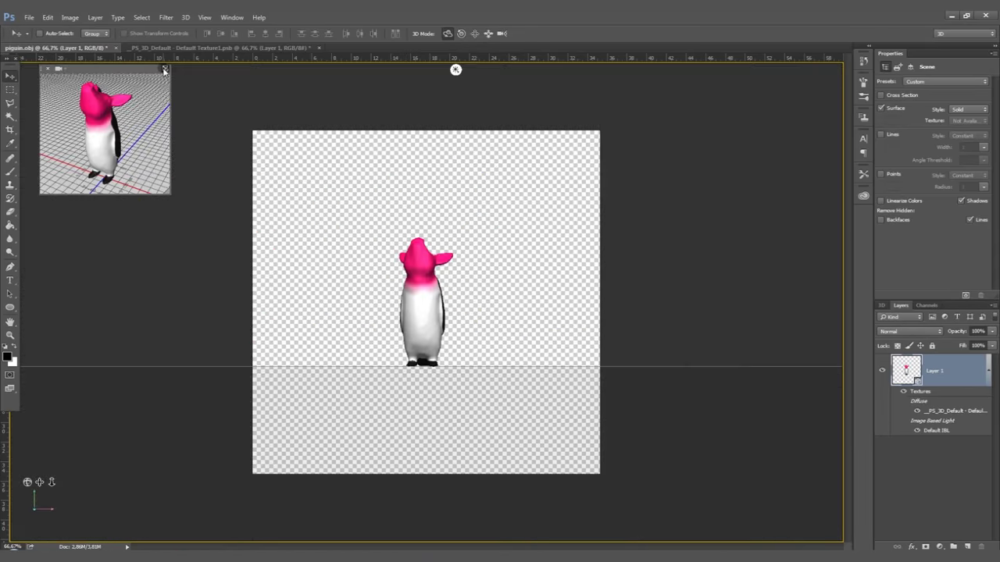
left_click_drag(52, 482, 41, 528)
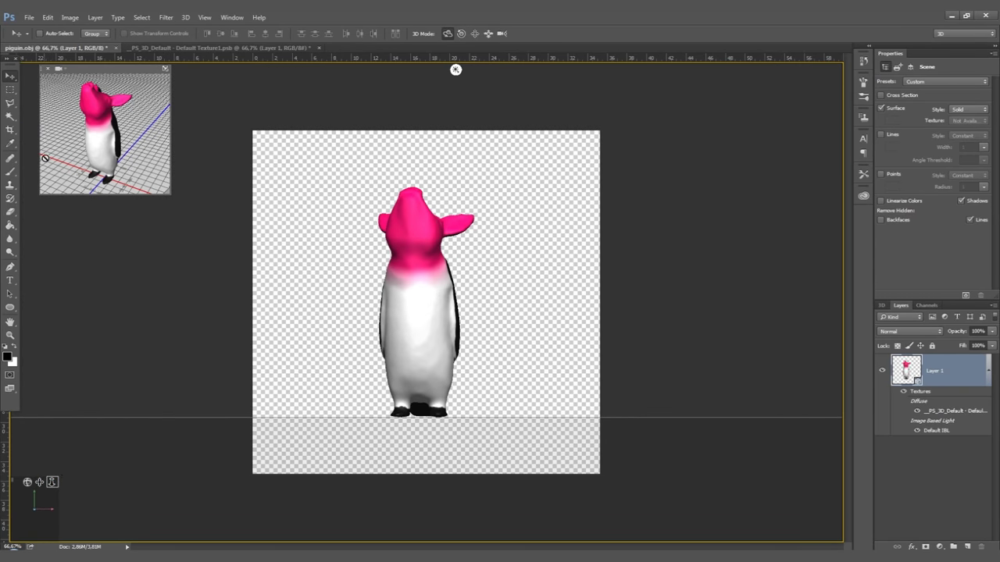
left_click(28, 18)
left_click(35, 39)
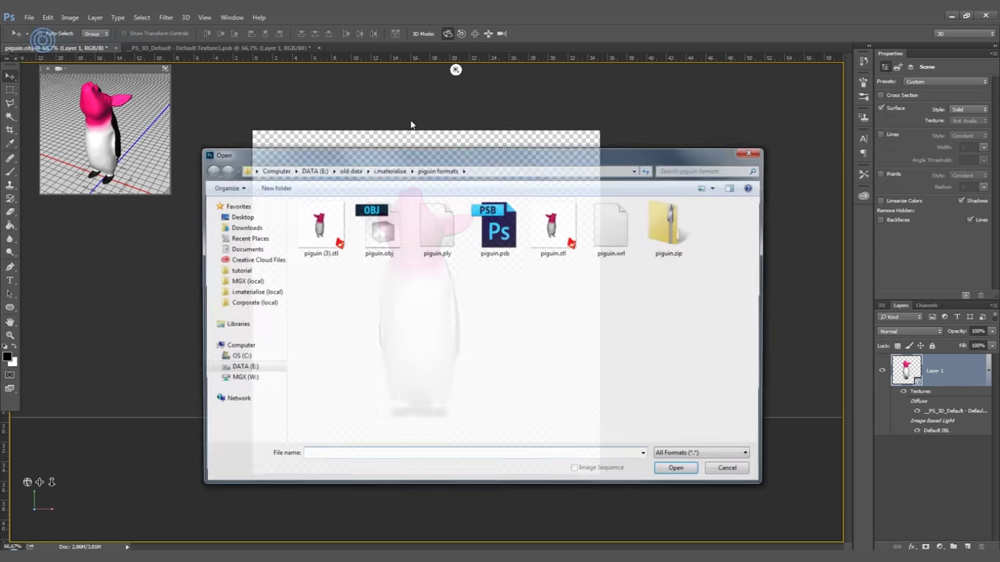
- Open bow.psd from the tutorial folder, copy it, and paste the bow tie onto the penguin
left_click(237, 271)
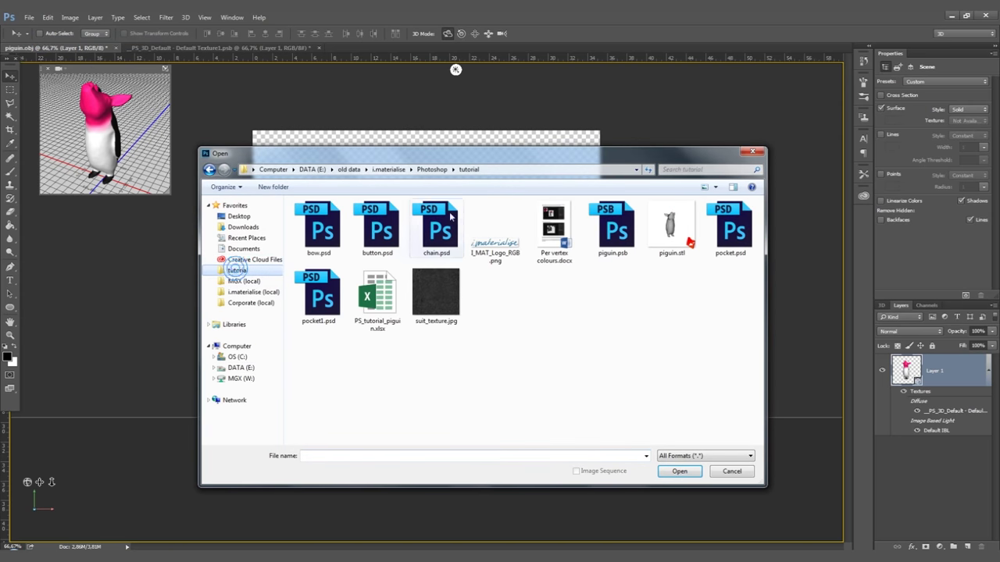
double_click(322, 234)
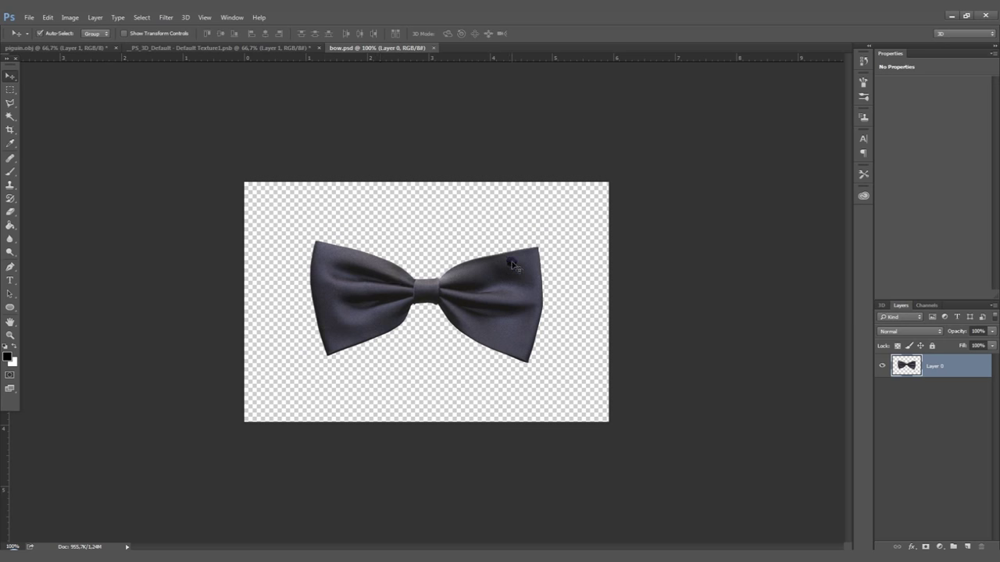
key("ctrl+c")
left_click(433, 47)
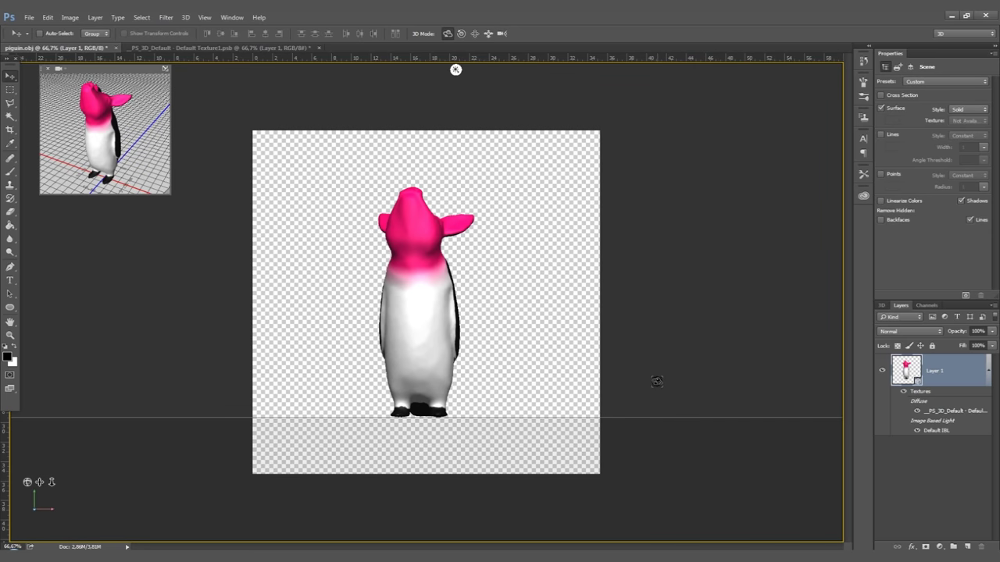
key("ctrl+v")
- Shrink the bow tie to about 20%, place it below the pink head, and merge it down
key("ctrl+plus")
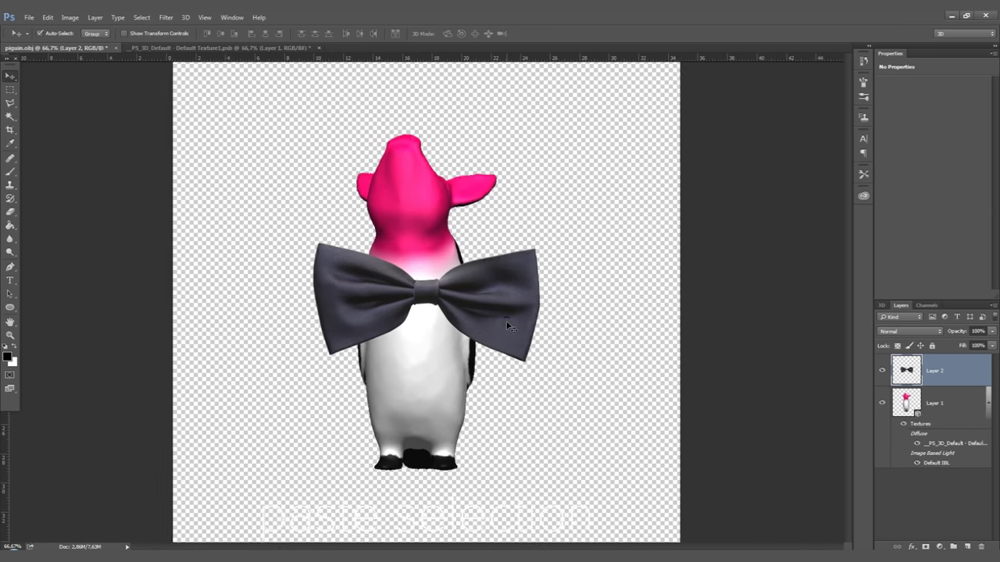
key("ctrl+plus")
key("ctrl+t")
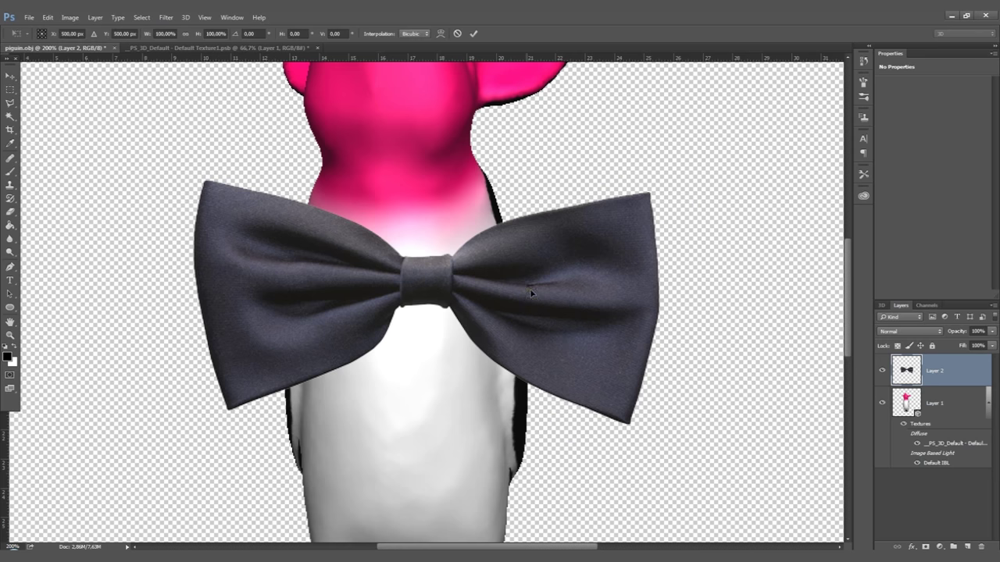
left_click_drag(660, 181, 449, 215)
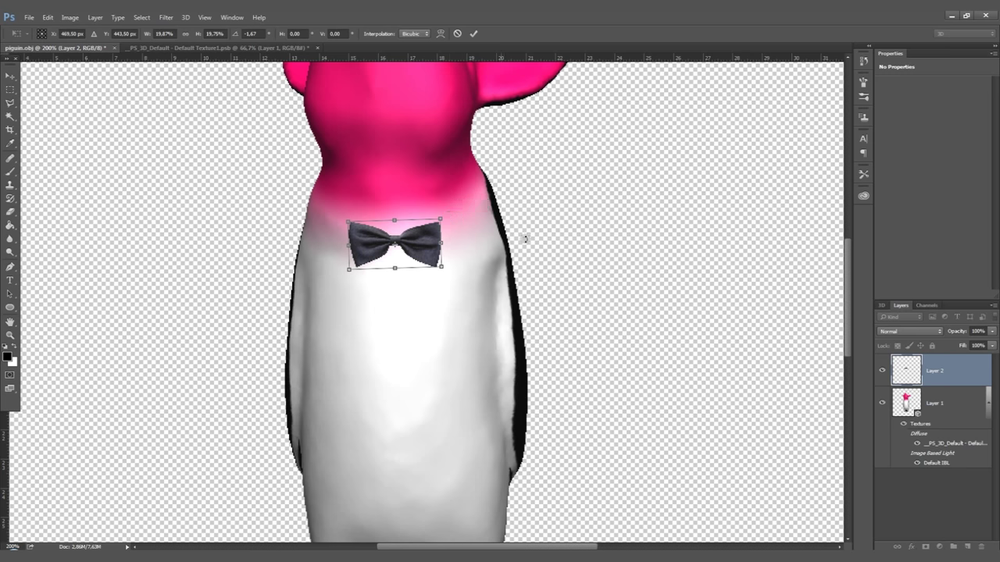
left_click_drag(419, 248, 421, 248)
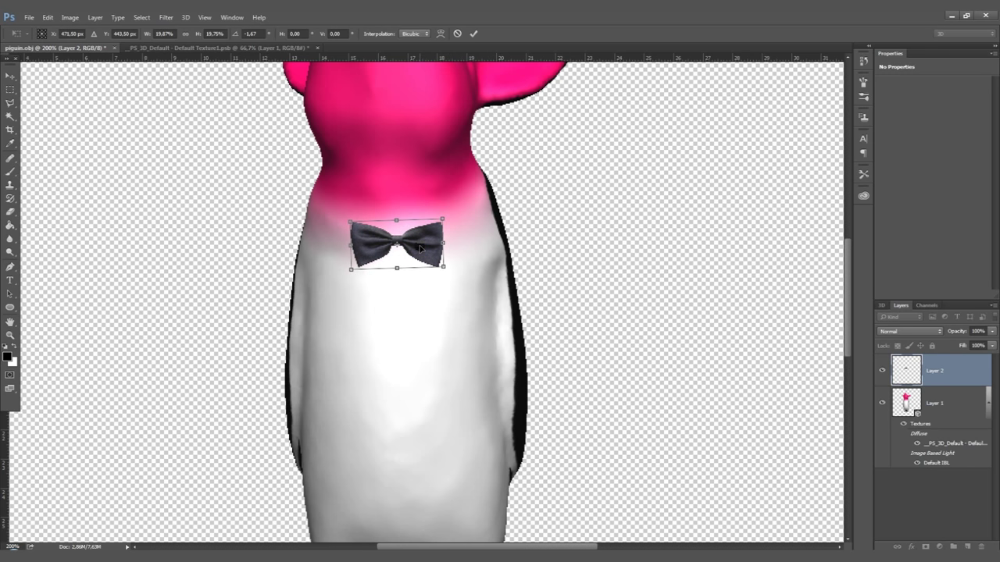
key("Return")
right_click(944, 377)
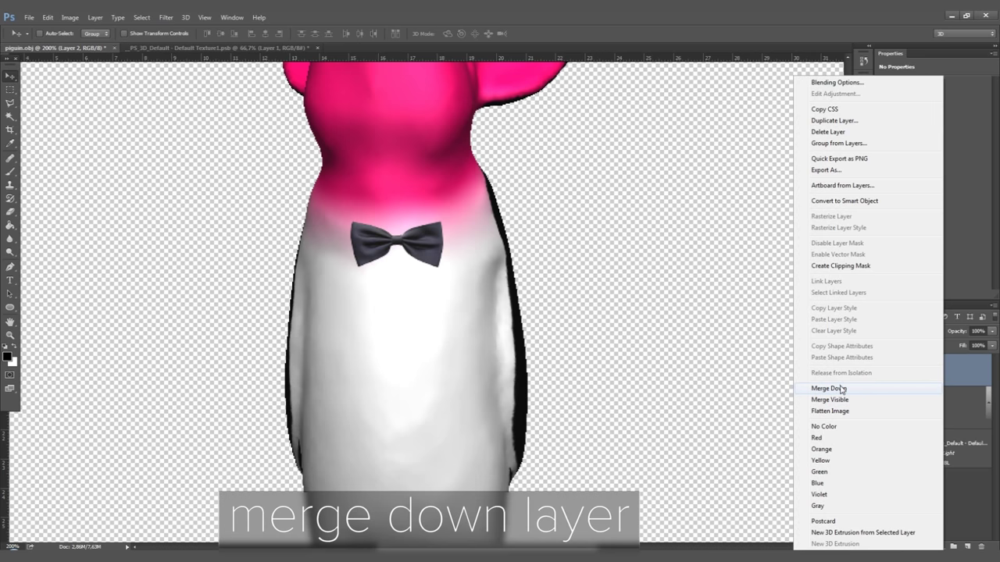
left_click(831, 389)
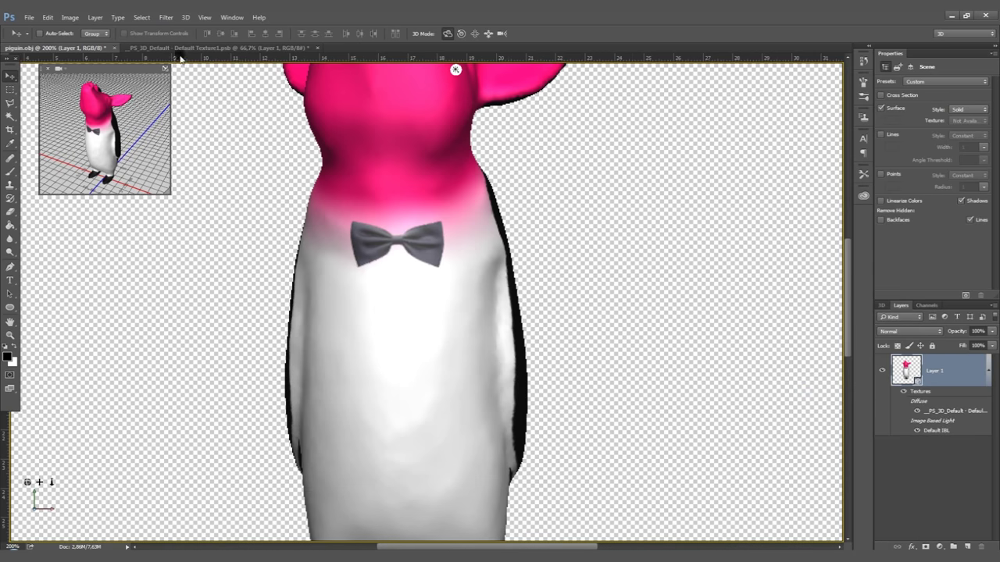
- On the texture document, add a new empty layer and zoom in to 200%
key("ctrl+Tab")
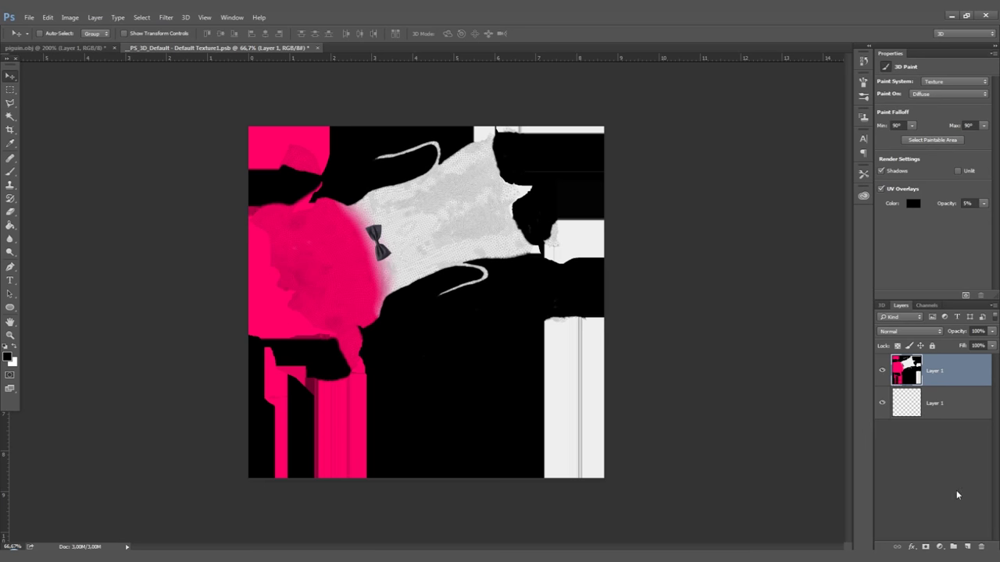
left_click(967, 546)
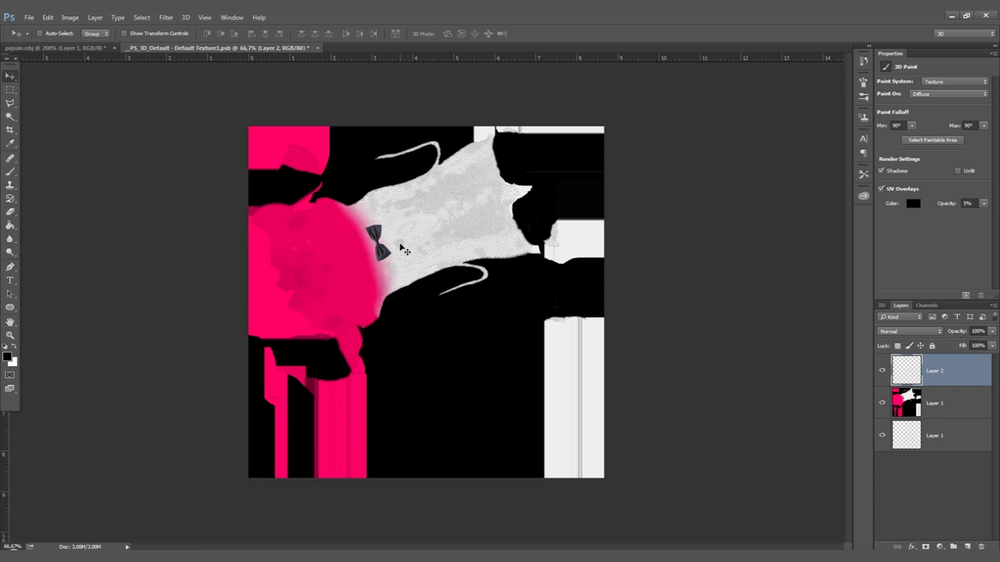
key("ctrl+plus")
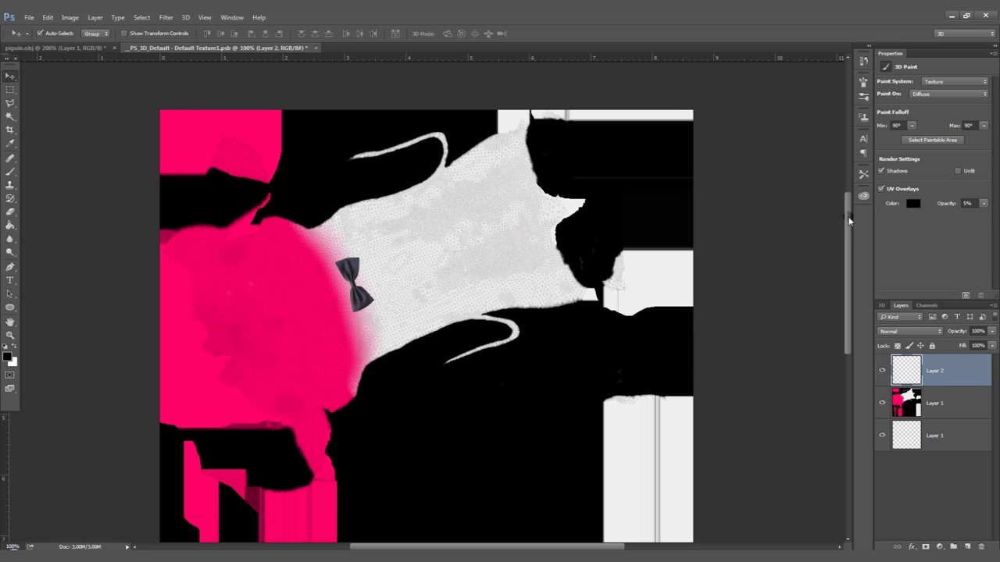
key("ctrl+plus")
key("ctrl+plus")
left_click_drag(332, 257, 355, 306)
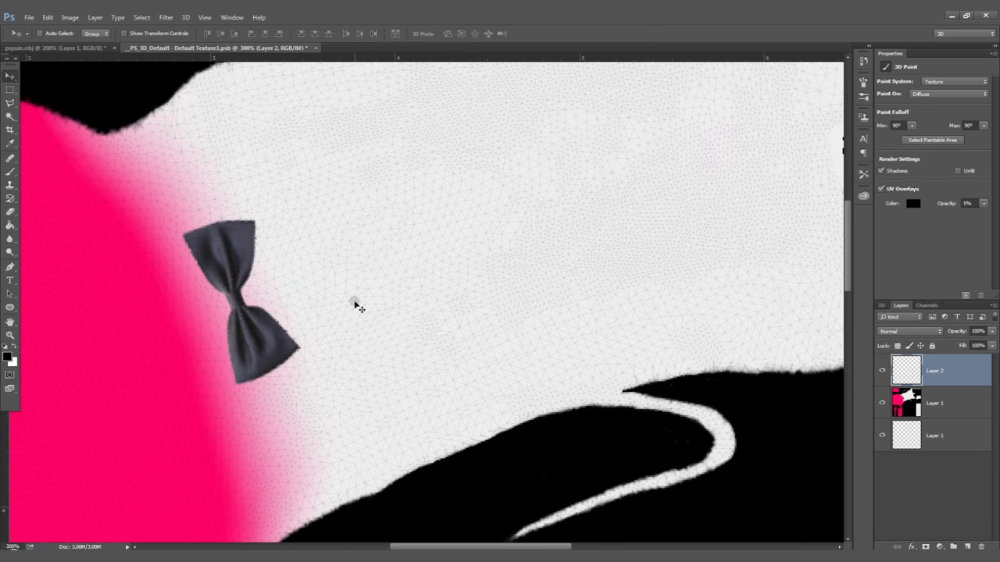
- Open button.psd, paste the button onto the texture, and shrink it to about a third
left_click(29, 18)
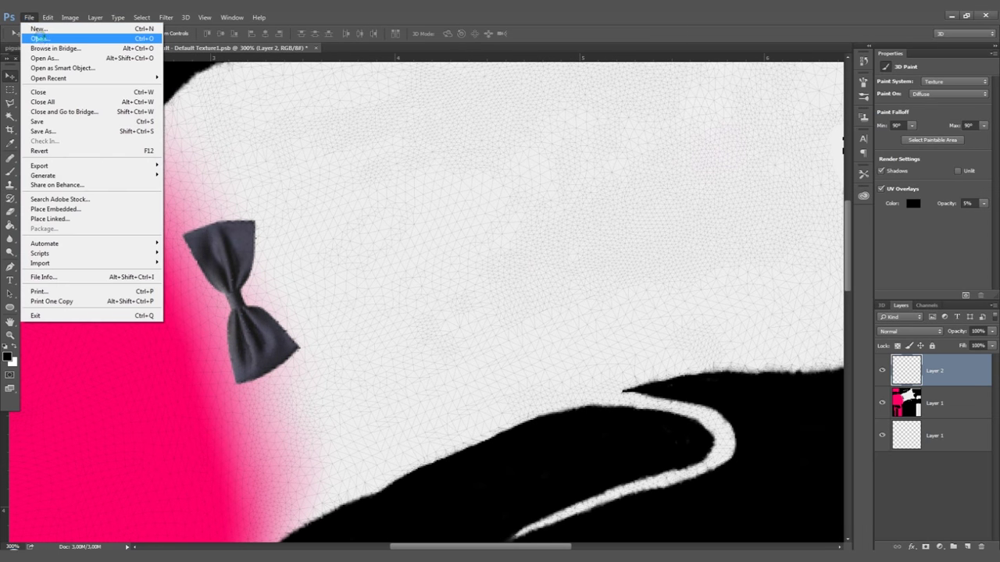
left_click(41, 36)
double_click(378, 226)
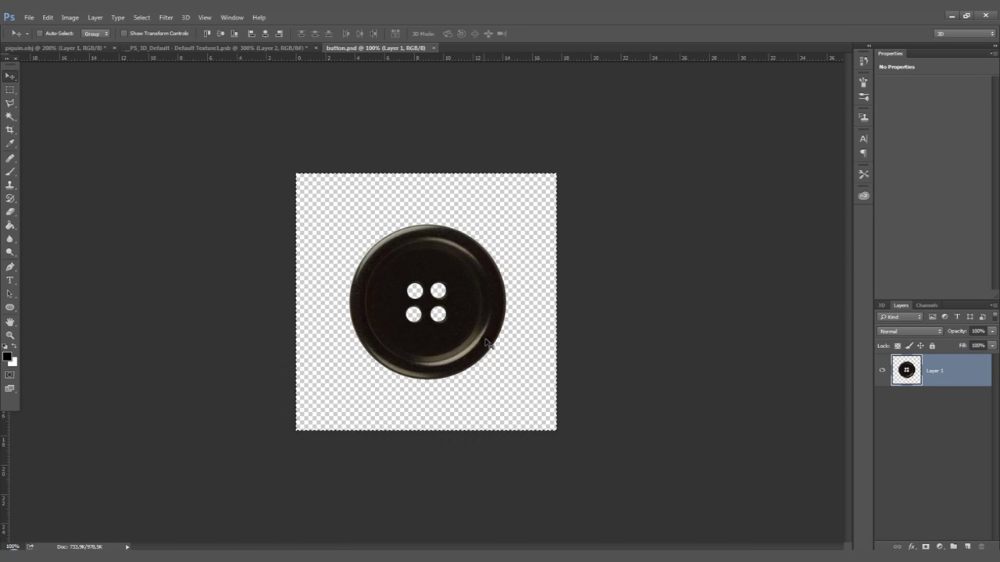
key("ctrl+w")
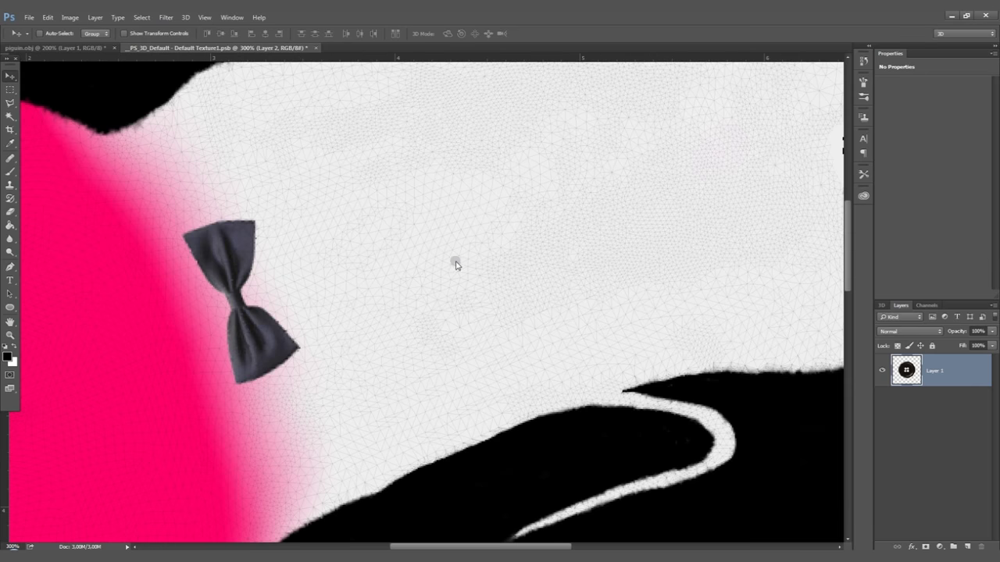
key("ctrl+v")
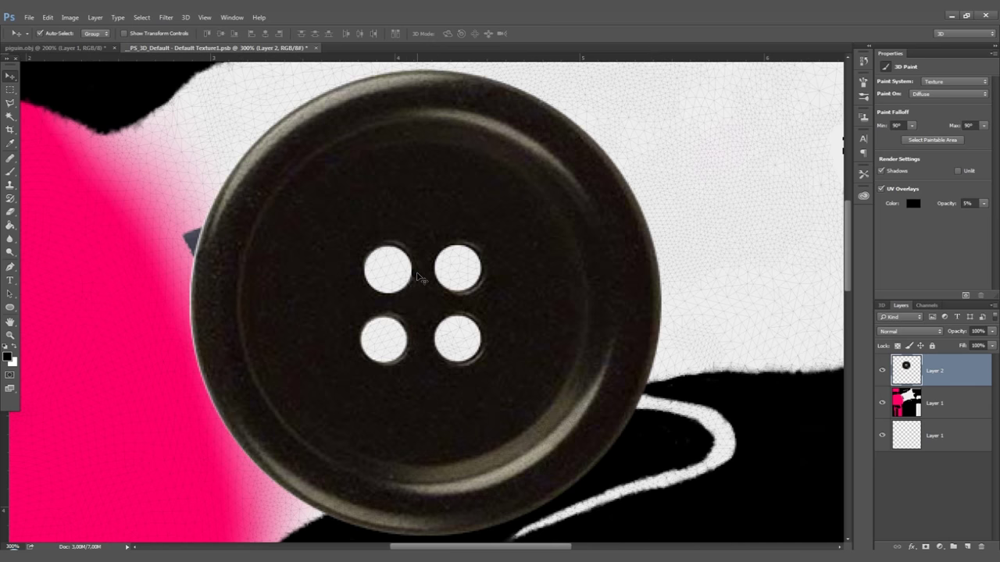
key("ctrl+t")
left_click_drag(662, 68, 350, 261)
key("Return")
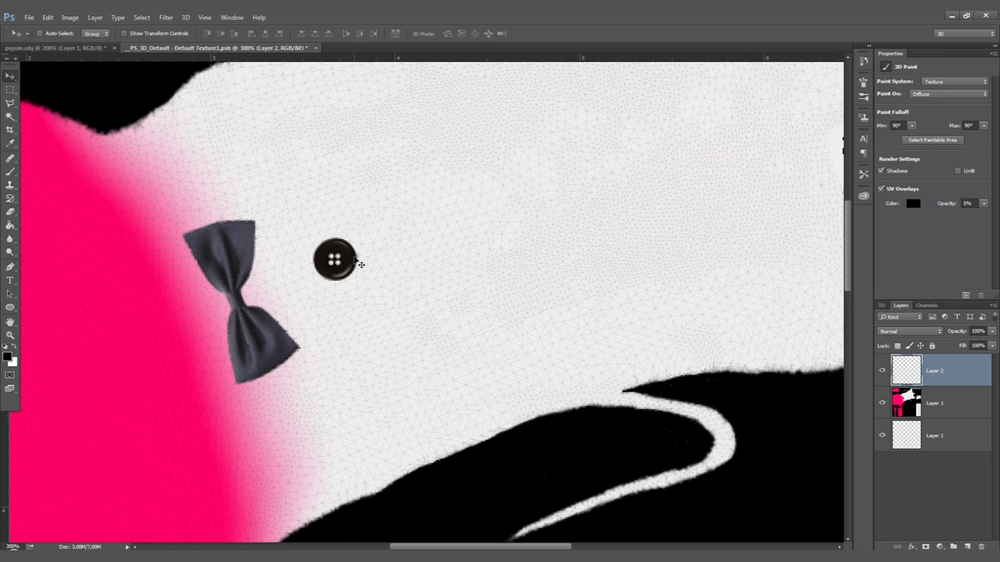
- Duplicate the button up and right of the first, then check it on the 3D penguin
key("ctrl+shift+alt+n")
left_click_drag(383, 246, 412, 204)
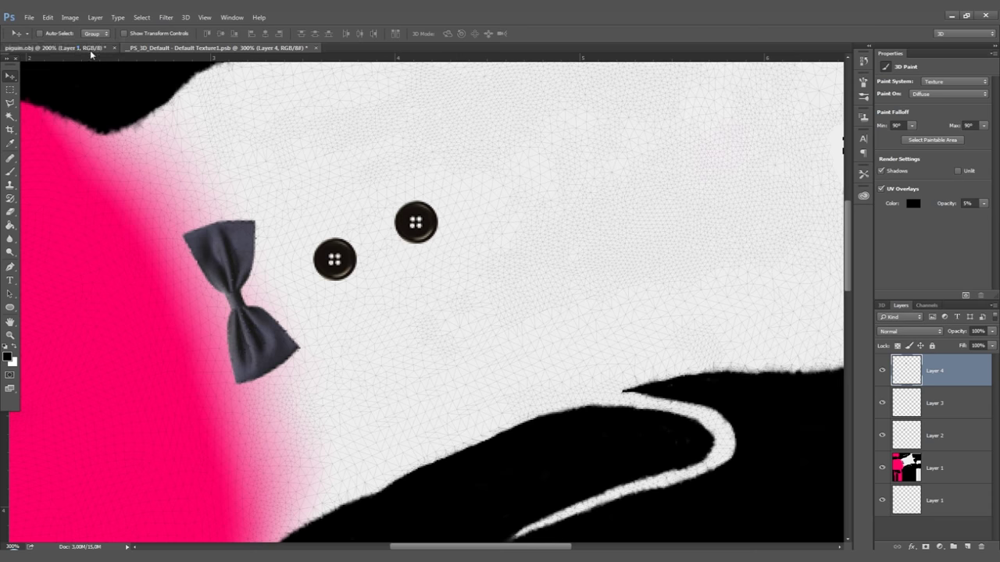
left_click(91, 50)
key("ctrl+minus")
left_click_drag(555, 215, 500, 242)
left_click(219, 48)
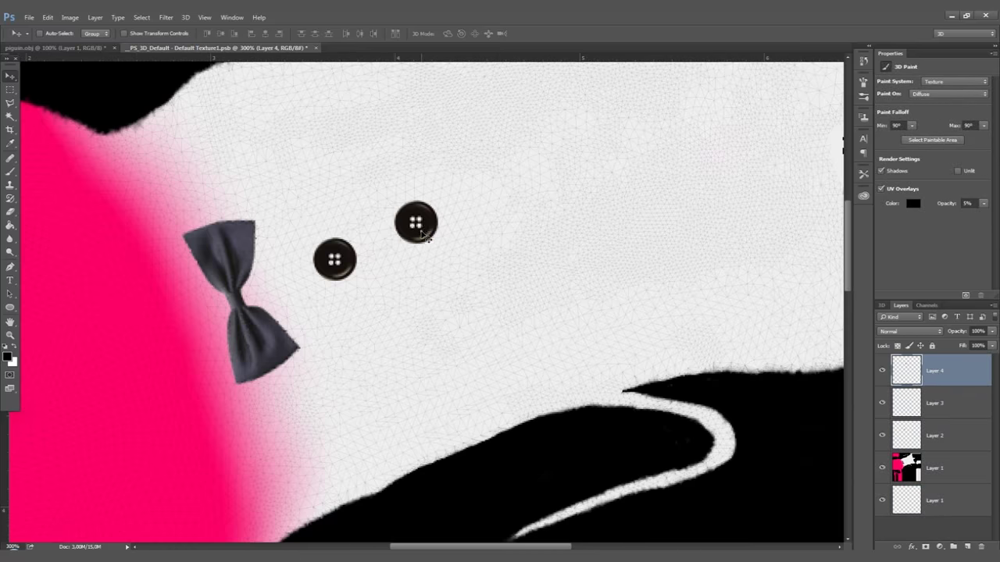
- Duplicate the button layer, extend the row to four buttons, and merge the button layers into one
right_click(941, 367)
left_click(817, 121)
key("Return")
left_click_drag(420, 238, 496, 212)
left_click(945, 440, "shift")
right_click(946, 439)
left_click(848, 386)
key("ctrl+Tab")
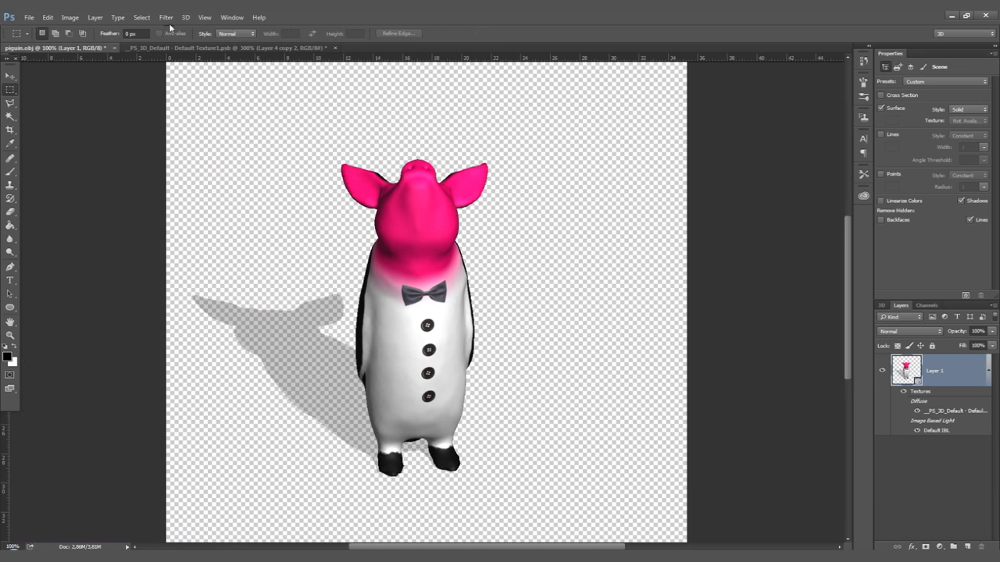
left_click(188, 49)
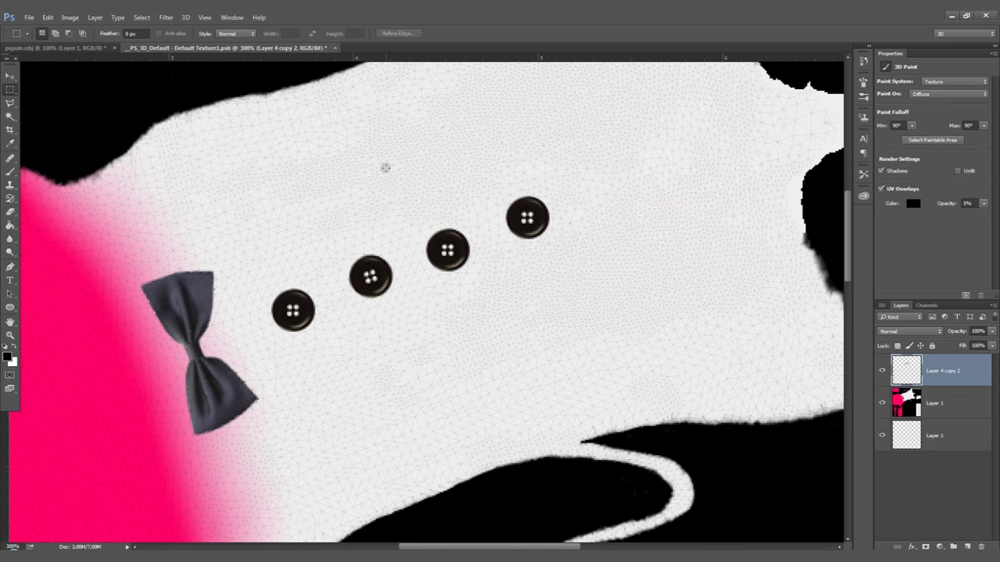
- Open pocket1.psd, select the whole canvas, Copy Merged, and paste it into the suit texture
left_click(29, 16)
left_click(41, 37)
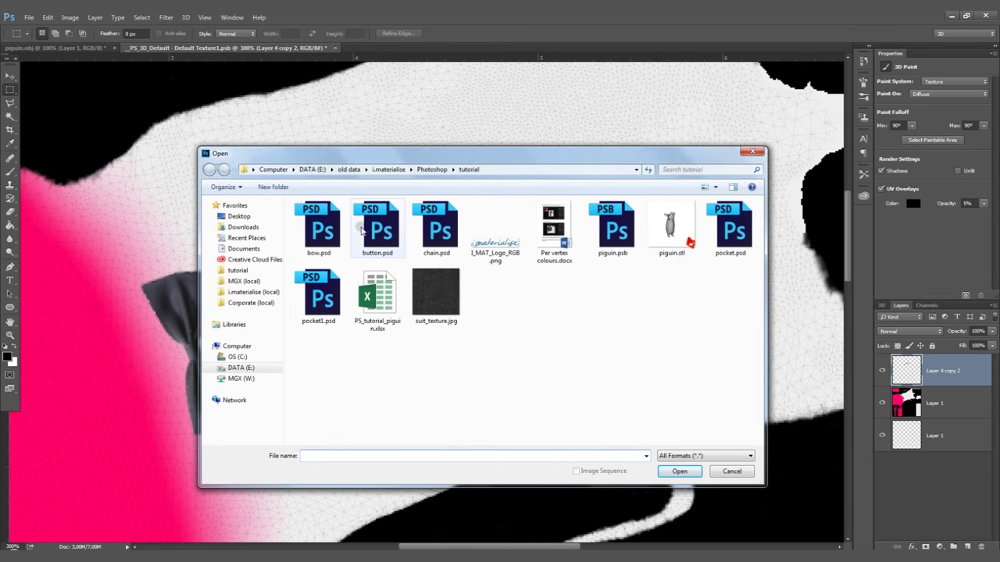
double_click(335, 311)
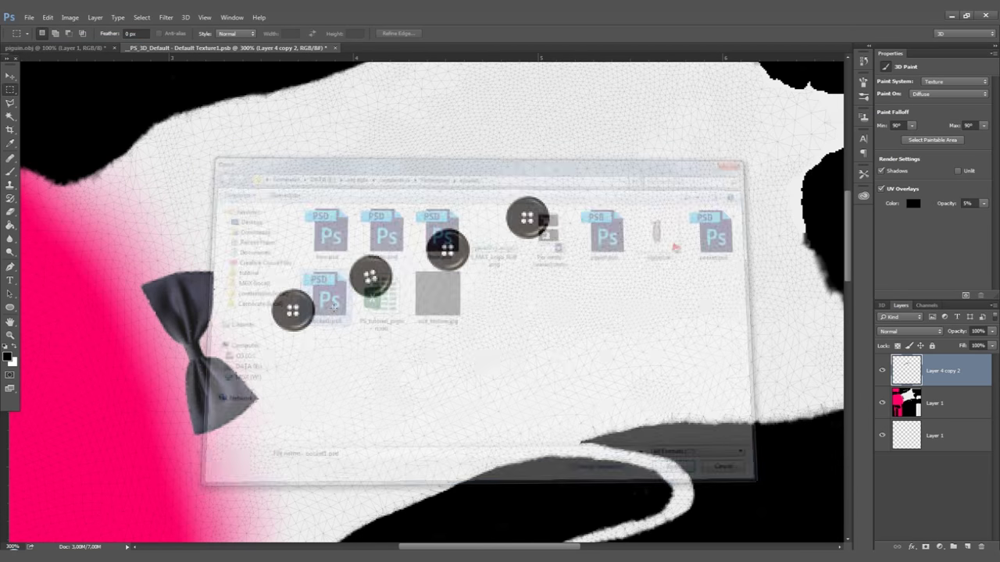
left_click_drag(318, 174, 573, 439)
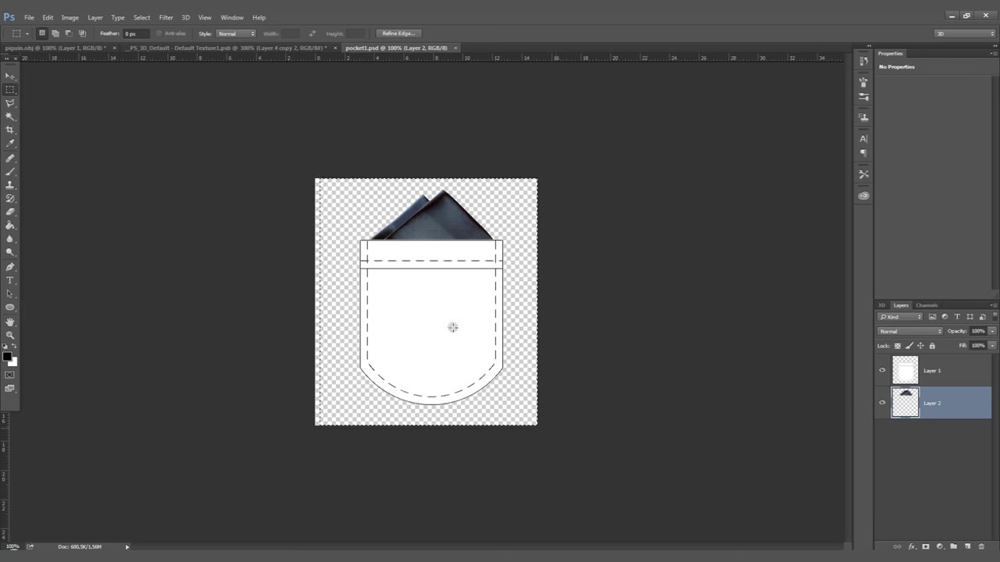
left_click(47, 17)
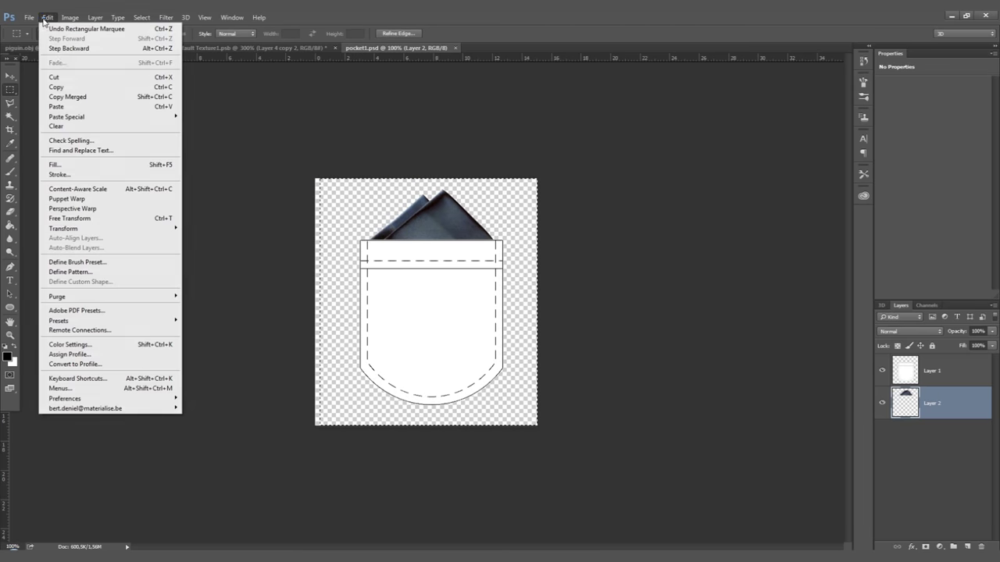
left_click(67, 97)
left_click(92, 48)
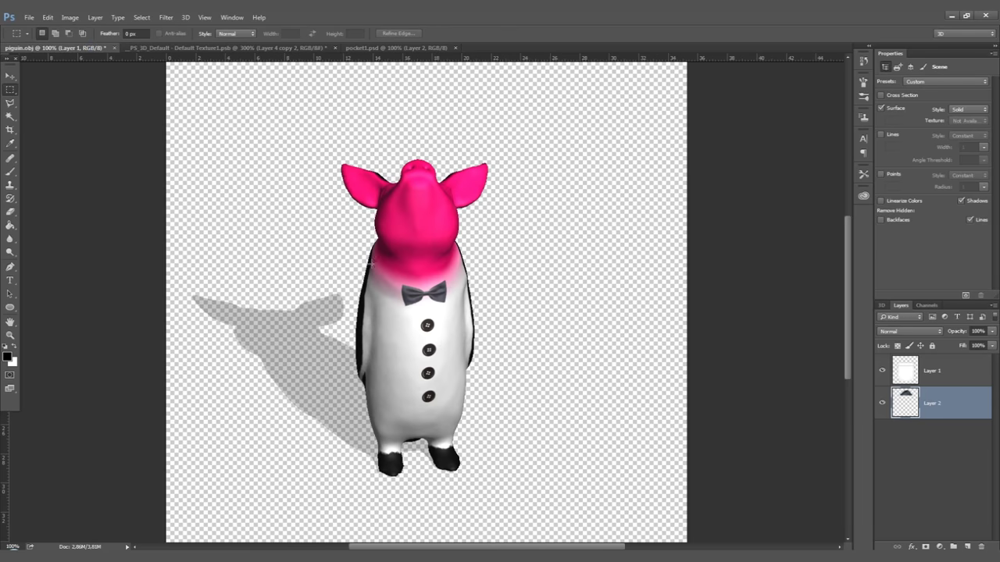
left_click(210, 48)
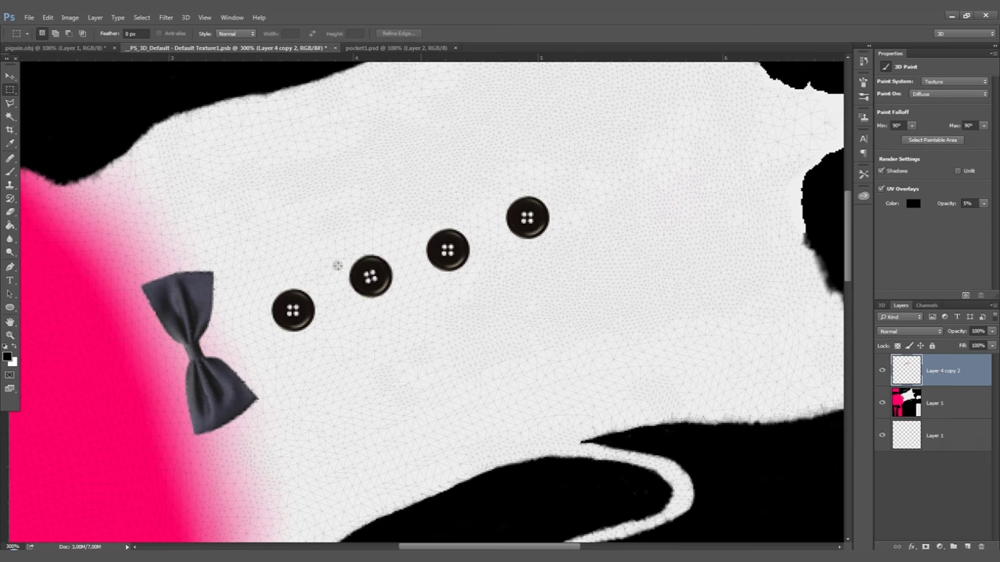
key("ctrl+v")
- Rotate the pocket about −105°, scale it to roughly 26%, and place it above the buttons
key("ctrl+minus")
key("ctrl+minus")
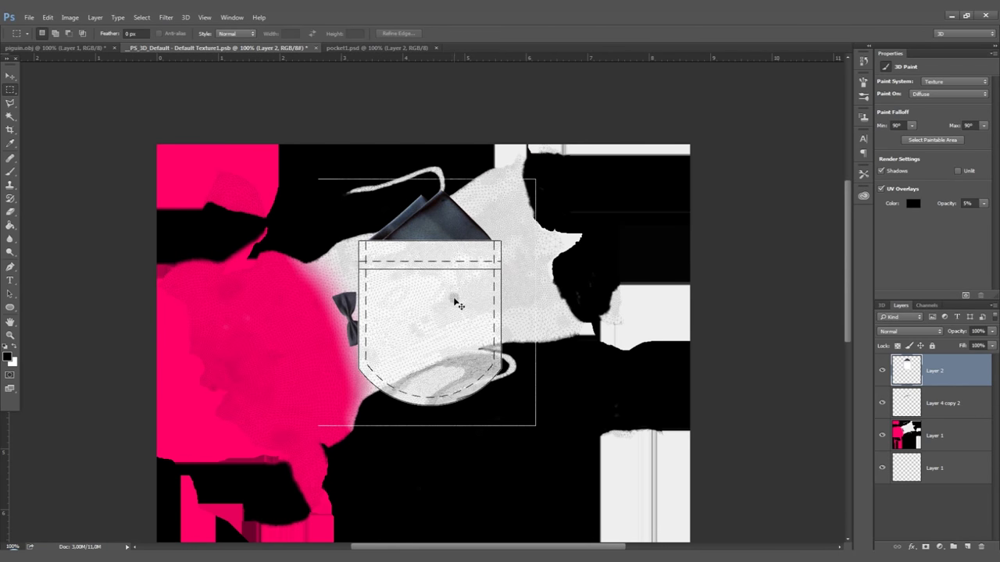
key("ctrl+t")
left_click_drag(562, 395, 489, 226)
left_click_drag(437, 297, 410, 263)
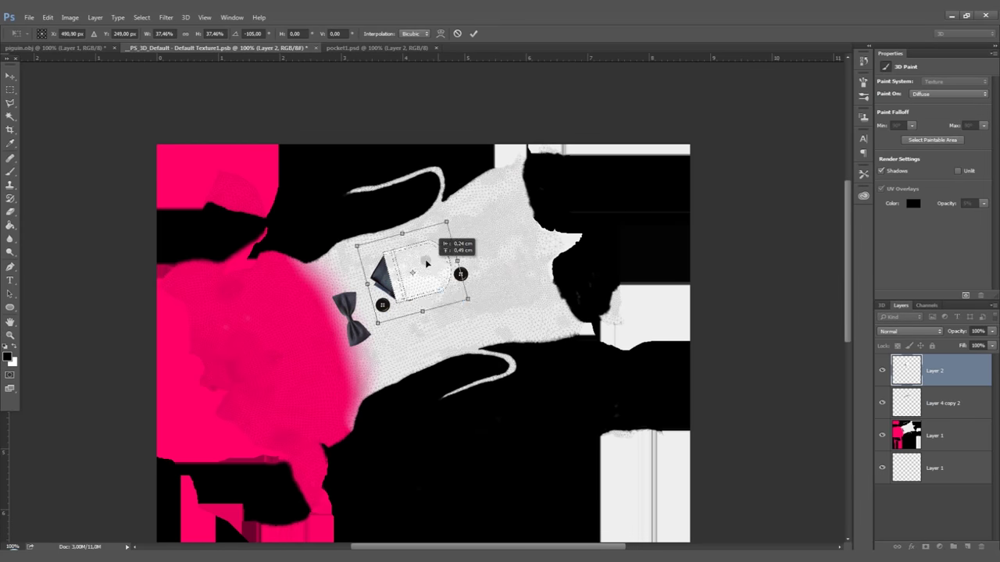
key("ctrl+plus")
key("ctrl+plus")
key("ctrl+plus")
left_click_drag(591, 349, 504, 282)
left_click_drag(392, 232, 339, 221)
key("Return")
- Set the pocket layer's blend mode to Multiply and check the result on the orbited 3D model
left_click(906, 331)
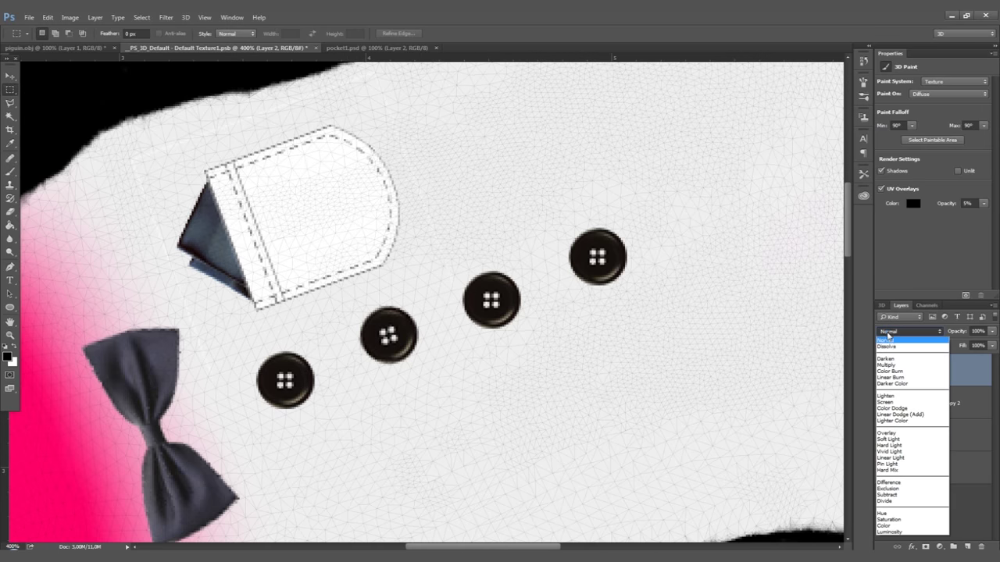
left_click(890, 368)
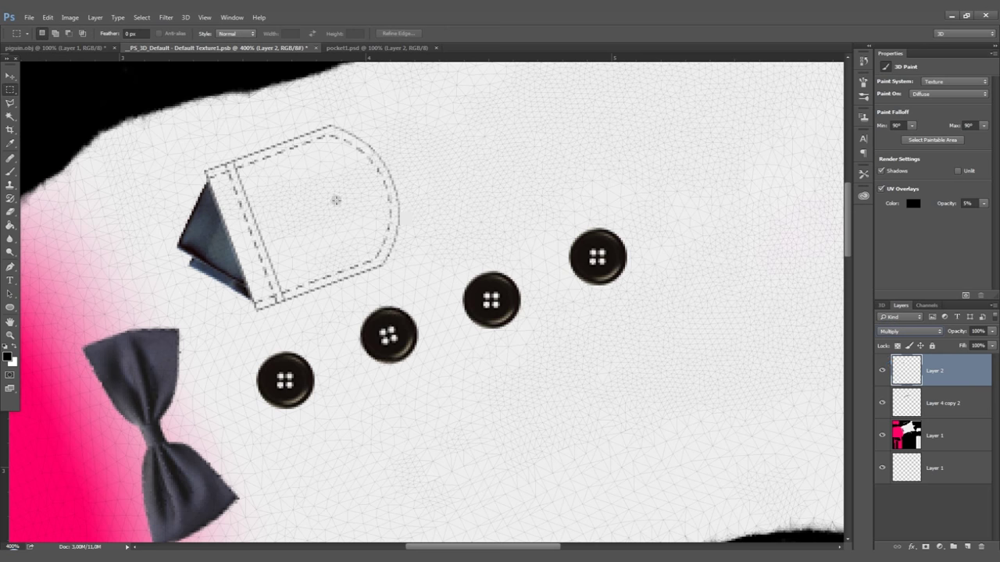
left_click(55, 48)
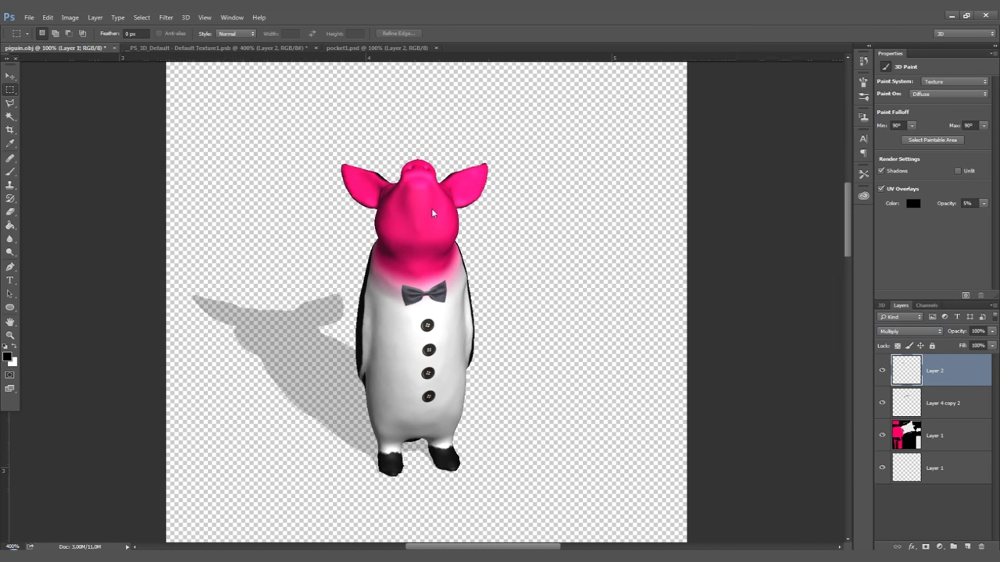
left_click(10, 76)
left_click_drag(547, 205, 506, 204)
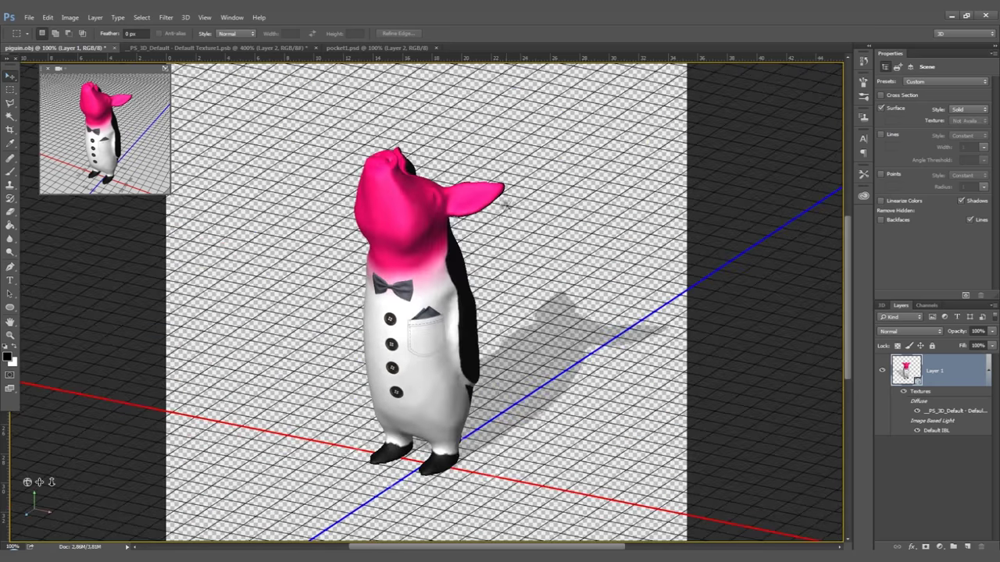
left_click(267, 48)
- Shrink the pocket to about 87%, nudge it down-left, and tilt it slightly clockwise
key("ctrl+t")
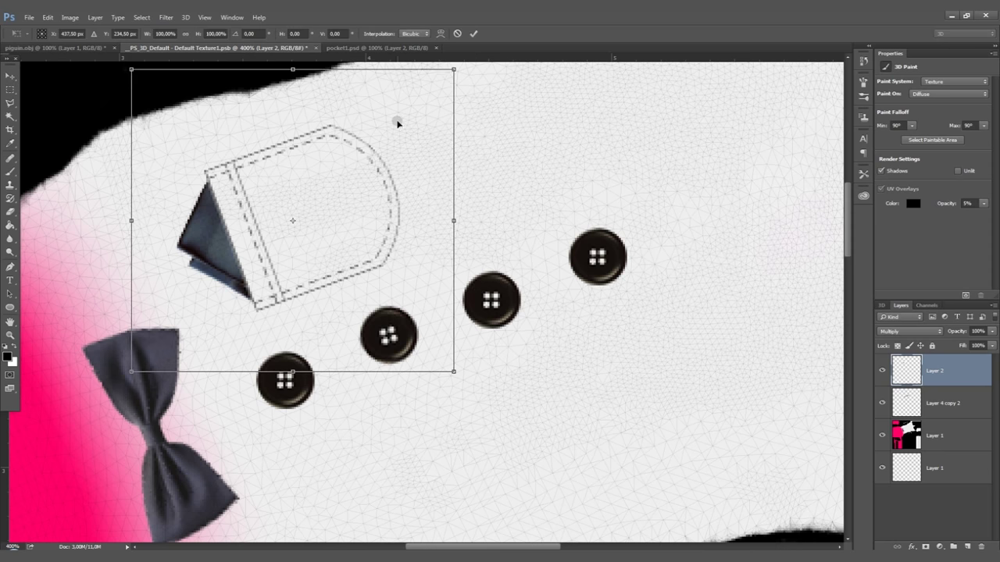
left_click_drag(451, 69, 432, 89)
left_click_drag(391, 205, 376, 221)
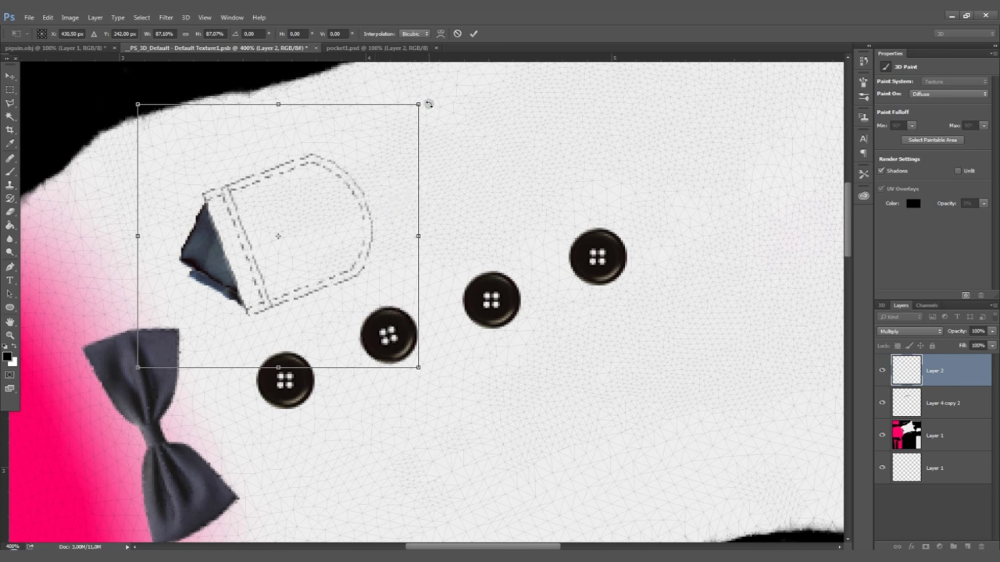
left_click_drag(429, 104, 429, 105)
key("Return")
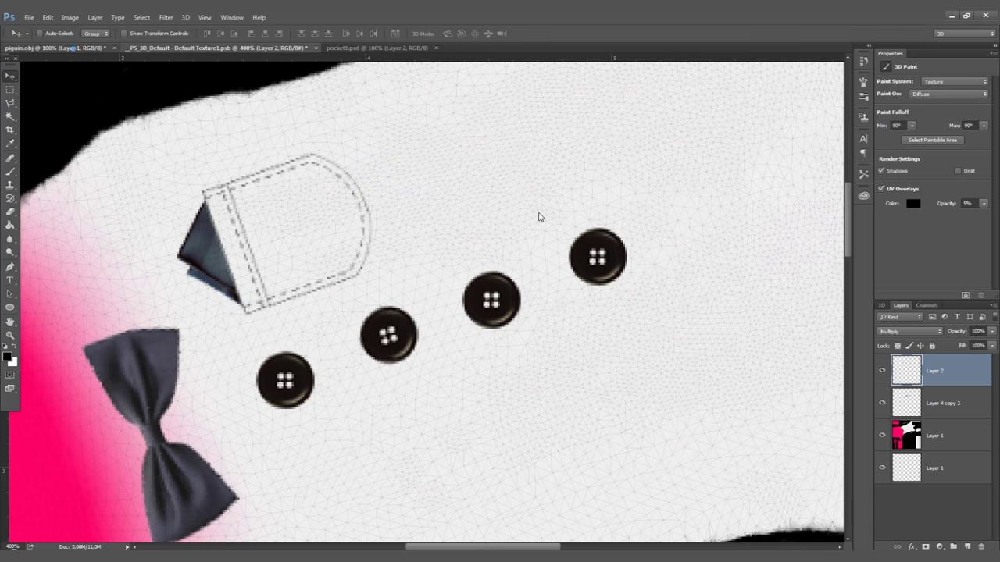
key("ctrl+shift+Tab")
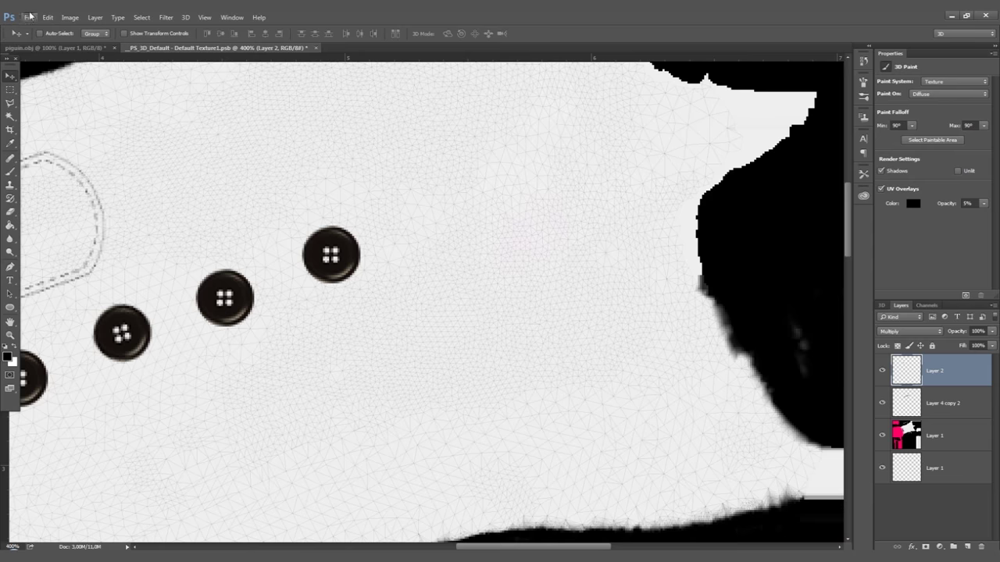
left_click(29, 17)
- Open chain.psd, drag the chain into the texture document, and set it to Multiply
left_click(47, 39)
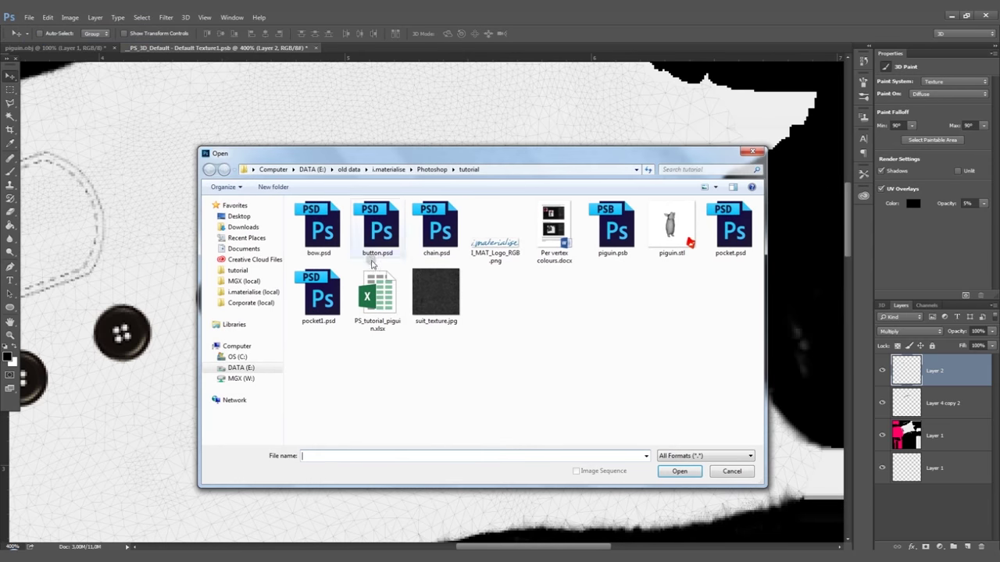
double_click(438, 226)
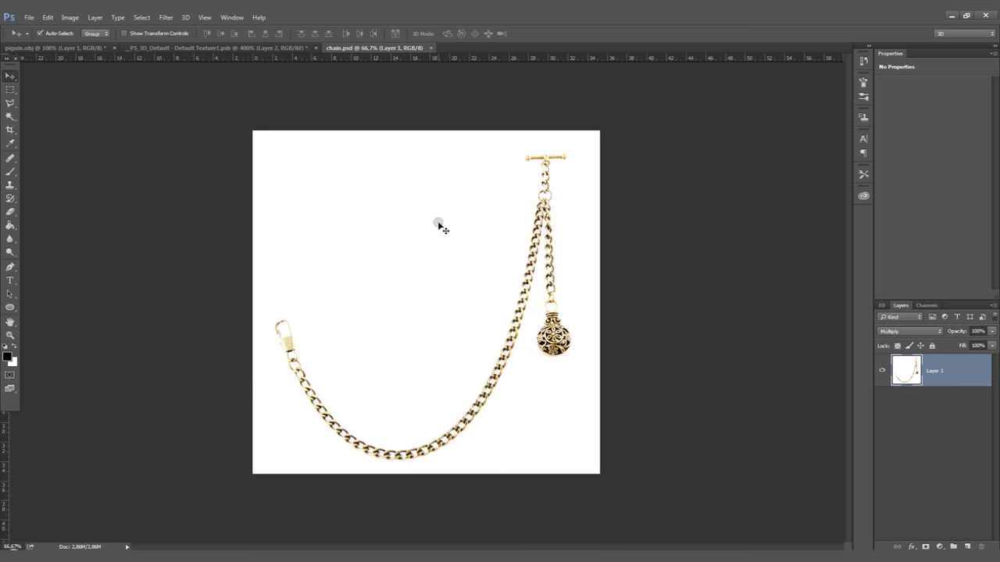
left_click_drag(440, 228, 415, 250)
left_click(910, 331)
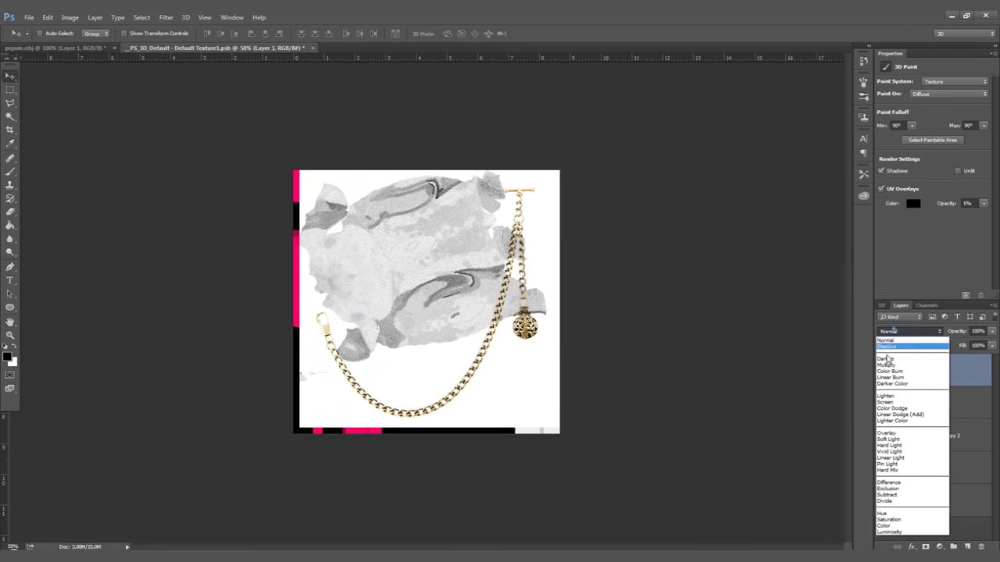
left_click(887, 365)
- Scale the chain down, rotate it about −110°, and position it curving from the top button
key("ctrl+t")
left_click_drag(539, 418, 439, 235)
scroll(433, 245, "up", 3, "alt")
left_click_drag(437, 312, 571, 214)
scroll(469, 317, "up", 3, "alt")
left_click_drag(469, 317, 291, 544)
left_click_drag(653, 367, 671, 328)
left_click_drag(429, 243, 452, 181)
left_click_drag(640, 268, 563, 206)
key("Return")
- Check the chain on the 3D model from a lower front view
key("ctrl+Tab")
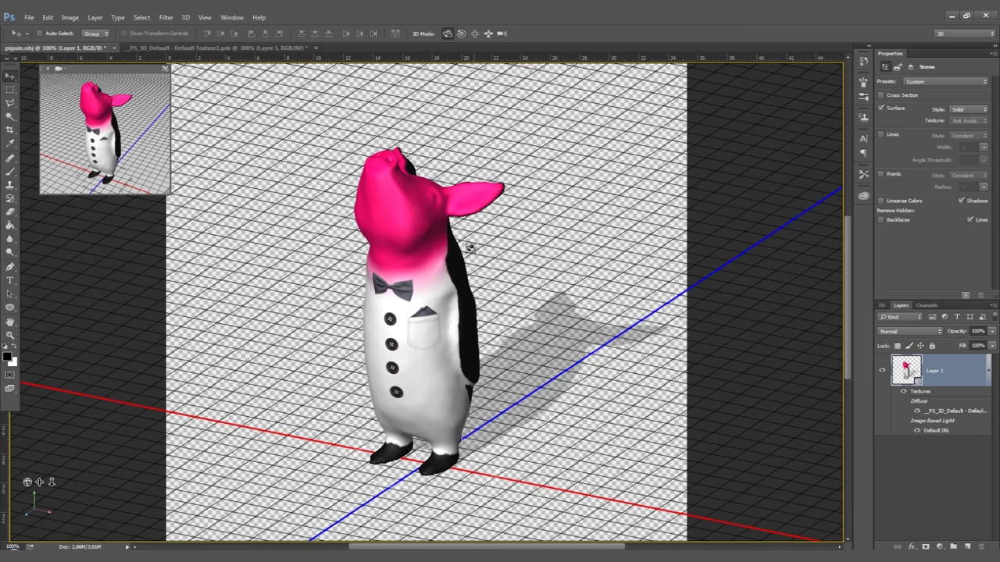
mouse_move(508, 243)
left_mouse_down()
mouse_move(547, 156)
mouse_move(509, 68)
mouse_move(600, 69)
mouse_move(576, 229)
mouse_move(525, 241)
left_mouse_up()
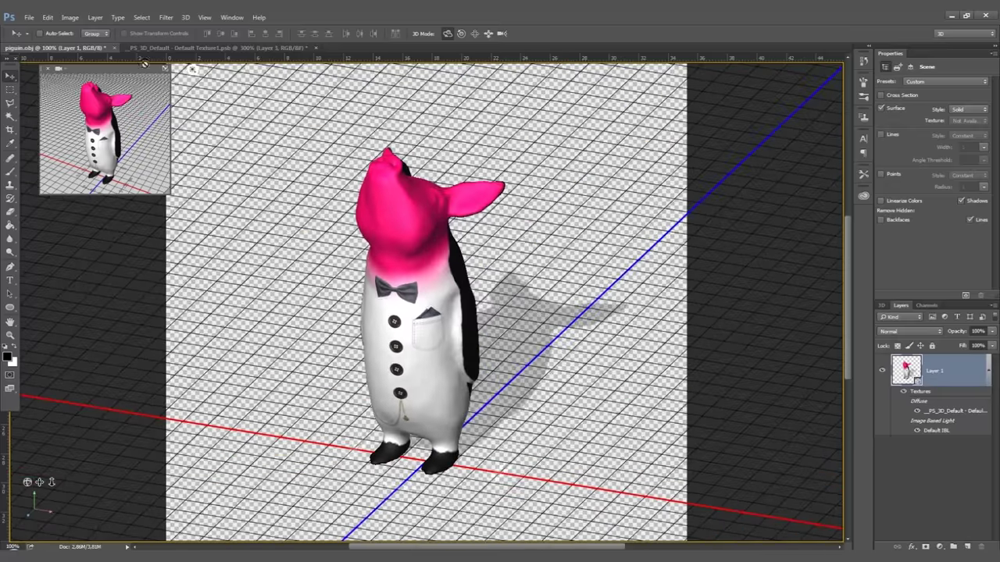
left_click(172, 48)
- Paste the suit_texture.jpg fabric, shrink it to about 22%, and place it at the suit's lower-left edge
key("ctrl+minus")
key("ctrl+minus")
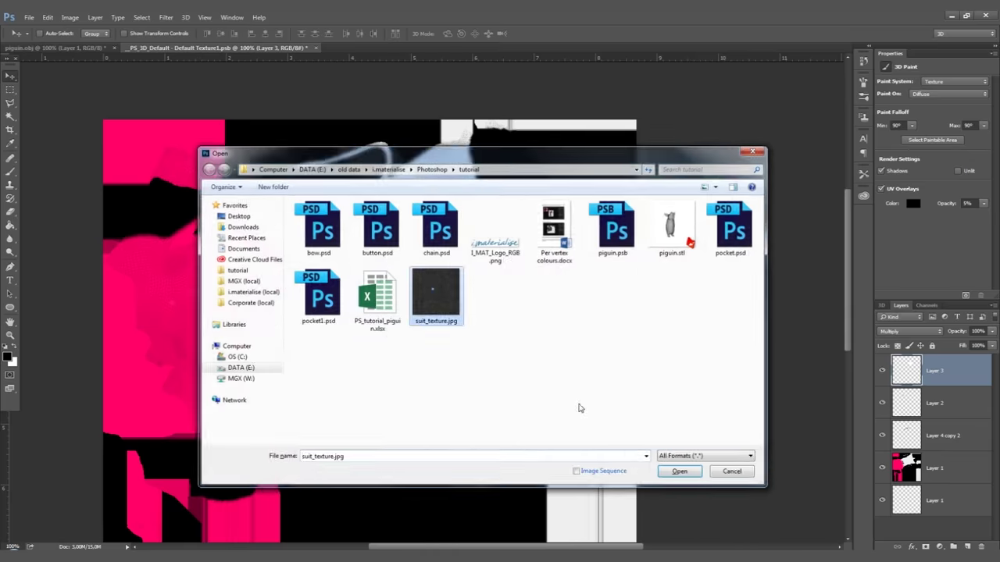
key("Return")
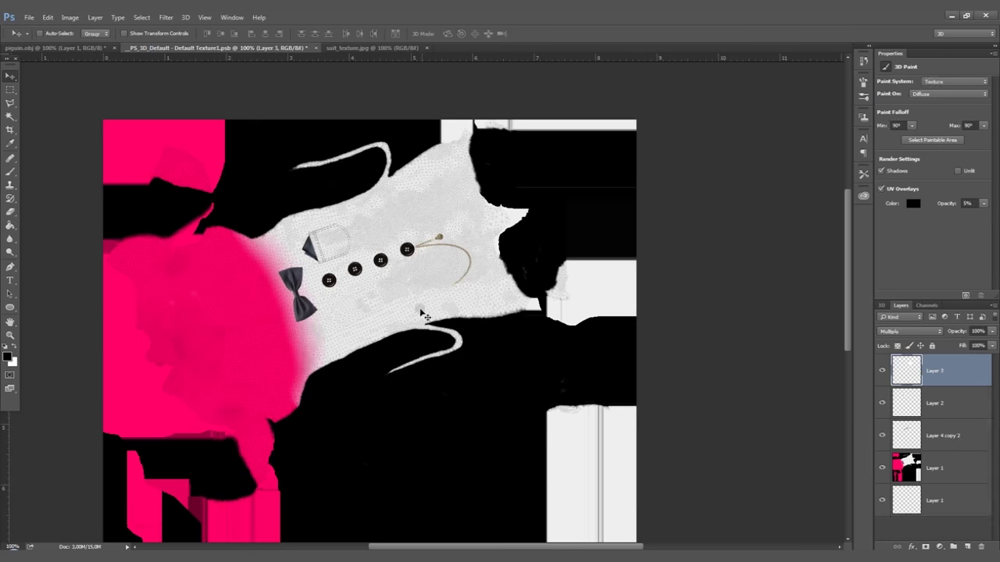
key("ctrl+v")
key("ctrl+t")
left_click_drag(634, 121, 478, 273)
left_click_drag(430, 302, 385, 337)
key("Return")
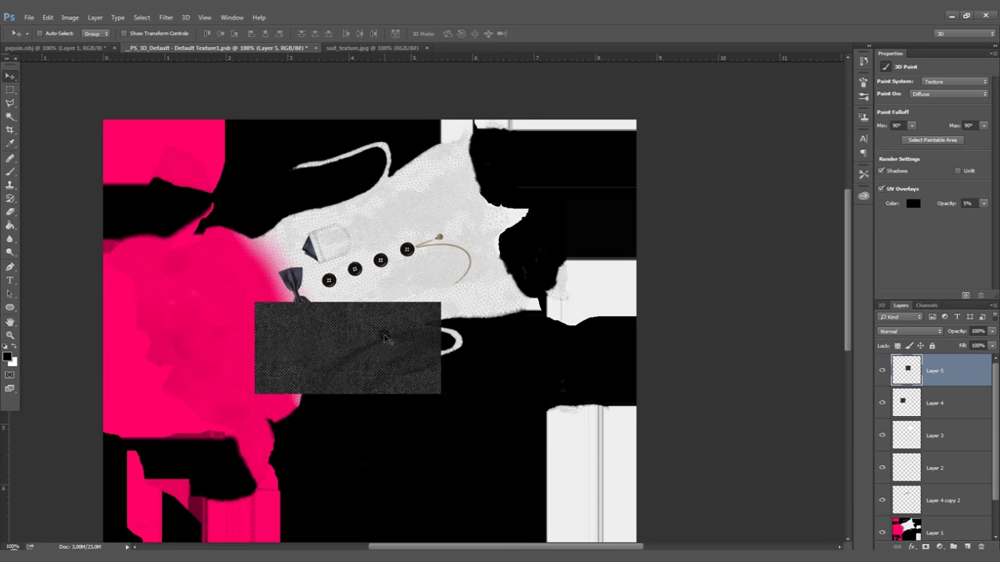
- Tile the fabric patch downward, right and upward, merging each copy, then shift it to the left edge
right_click(947, 403)
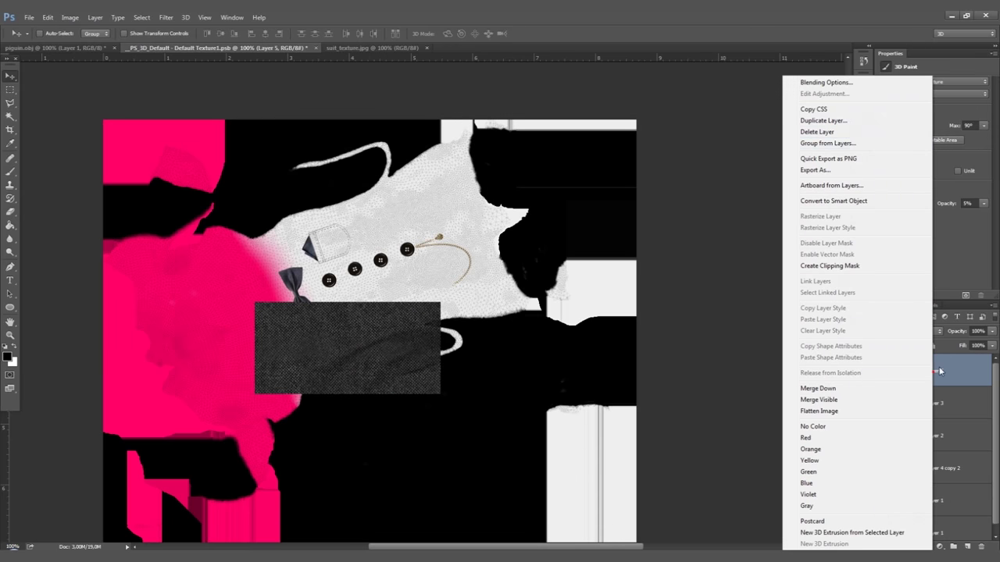
left_click(826, 386)
left_click_drag(379, 357, 376, 453, "alt")
right_click(947, 370)
left_click(826, 354)
left_click_drag(411, 381, 598, 377, "alt")
right_click(947, 370)
left_click(826, 386)
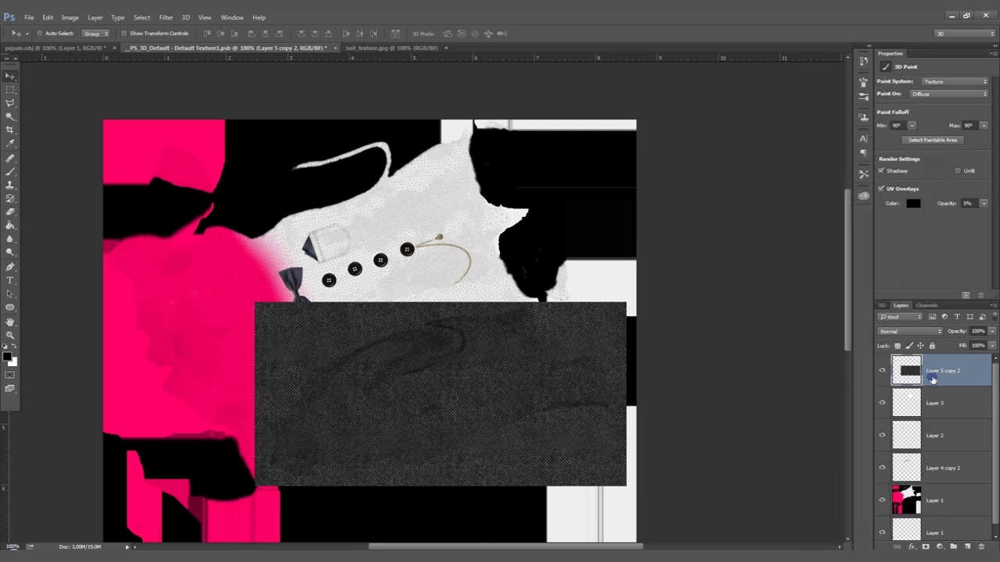
left_click_drag(490, 352, 491, 176, "alt")
right_click(941, 370)
left_click(825, 386)
left_click_drag(543, 257, 387, 269)
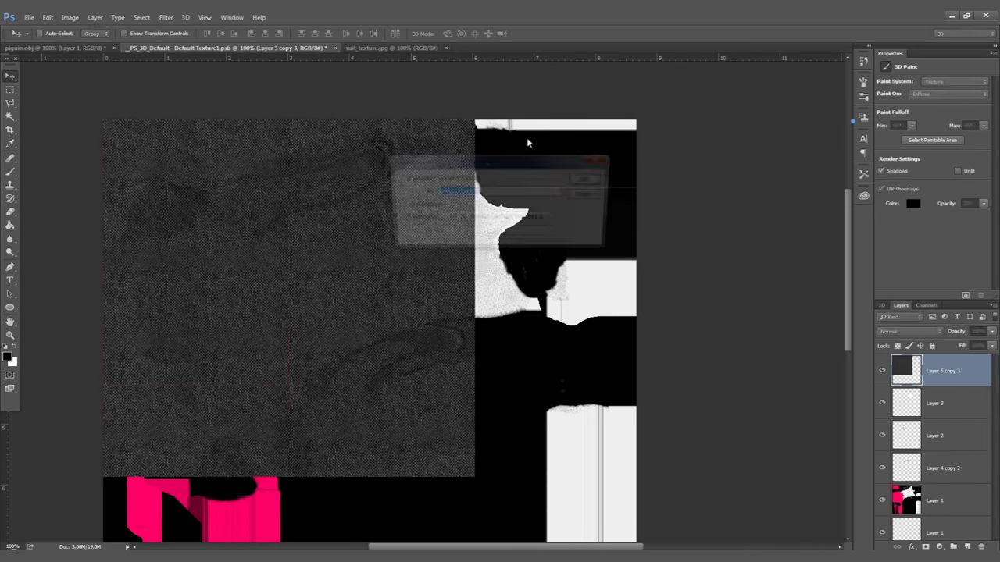
- Copy the fabric across the canvas and merge the two fabric copies into Layer 5 copy 5
left_click_drag(529, 296, 748, 297, "alt")
left_click(956, 407, "ctrl")
right_click(956, 407)
left_click(826, 384)
right_click(955, 370)
left_click(828, 117)
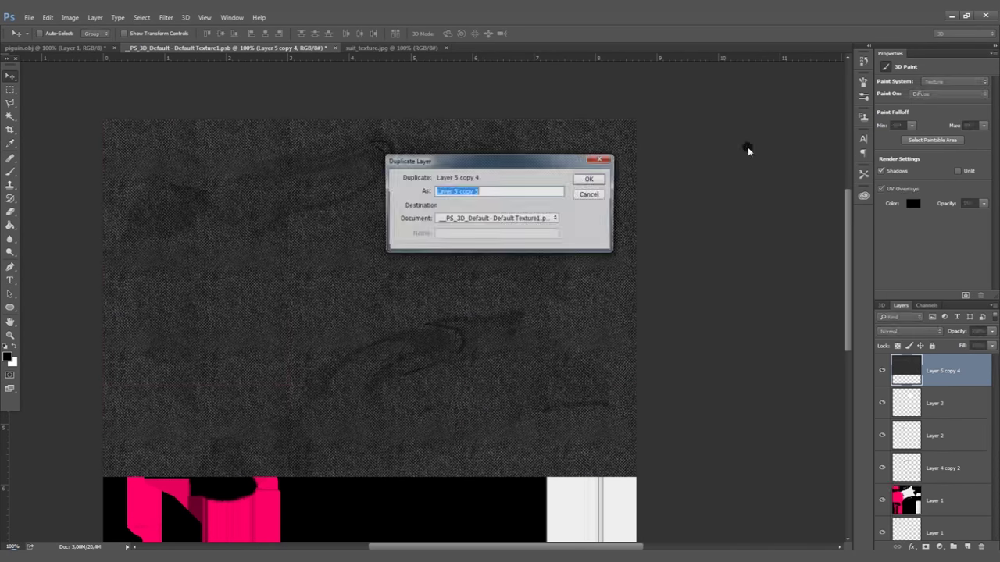
left_click(578, 179)
key("ctrl+minus")
left_click_drag(455, 285, 451, 429)
left_click(956, 404, "ctrl")
right_click(957, 403)
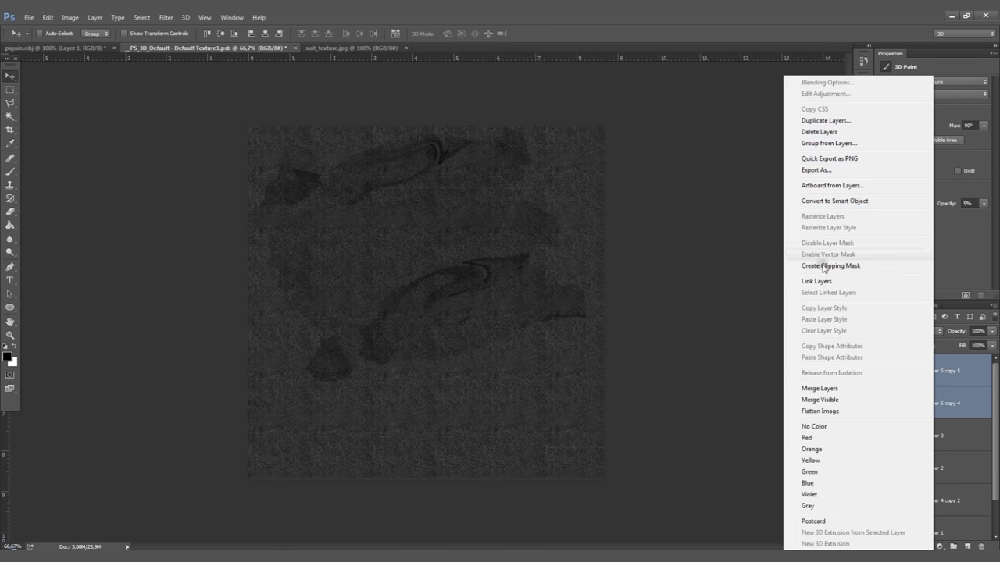
left_click(813, 266)
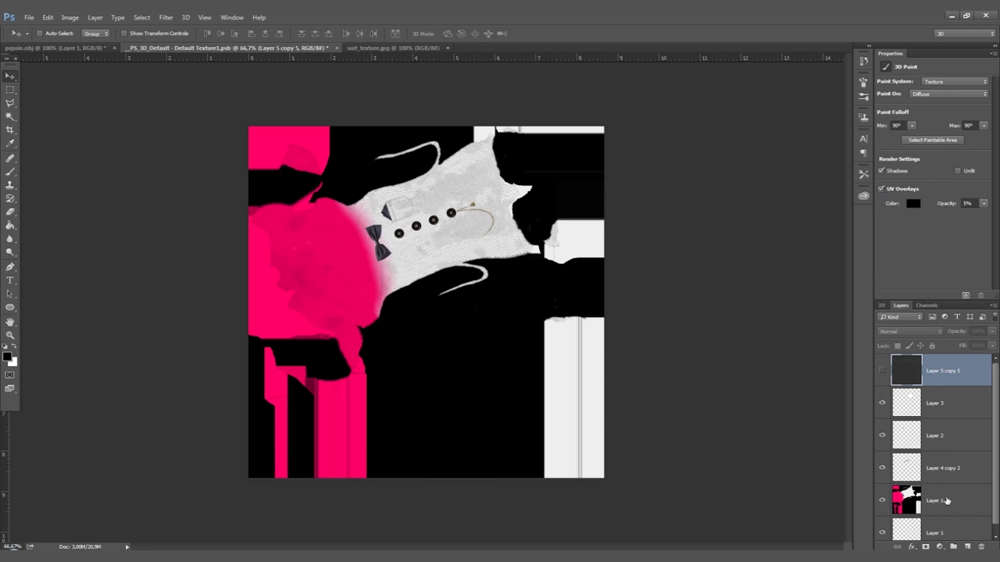
- Hide Layers 3, 2 and 4 copy 2, then Magic Wand the black area of Layer 1
left_click(946, 501)
left_click_drag(881, 404, 882, 467)
scroll(997, 532, "down", 1)
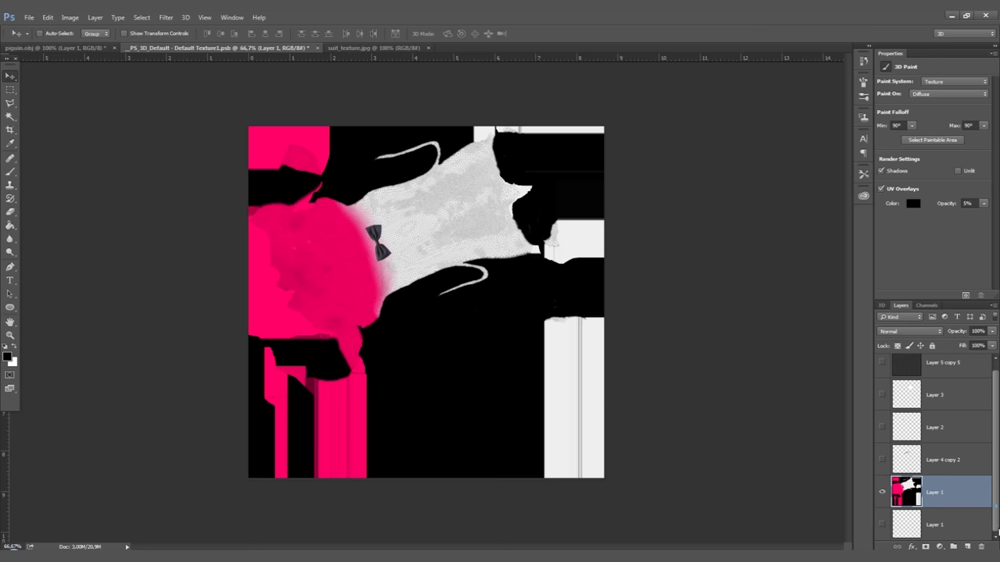
key("ctrl+plus")
left_click(10, 121)
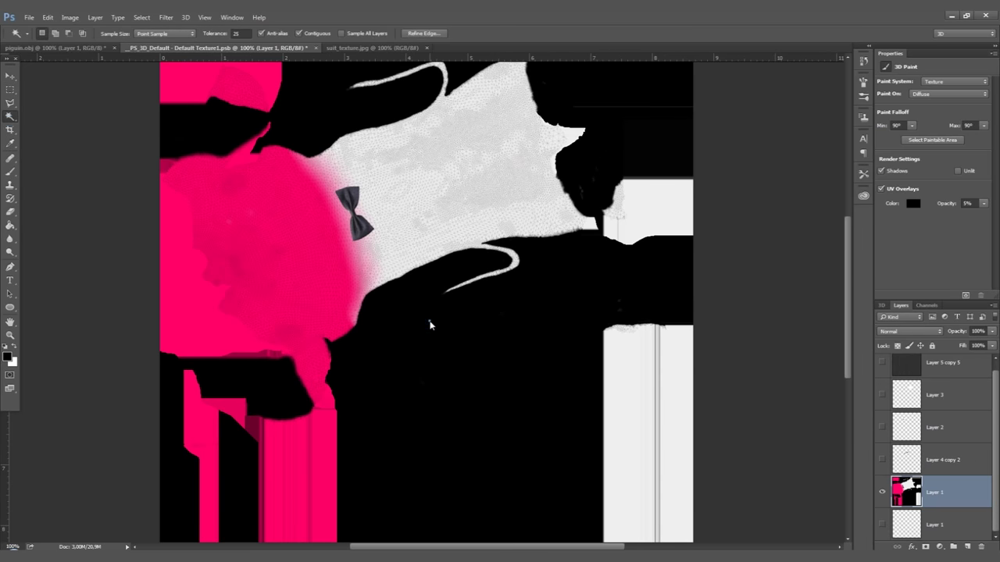
left_click(276, 382)
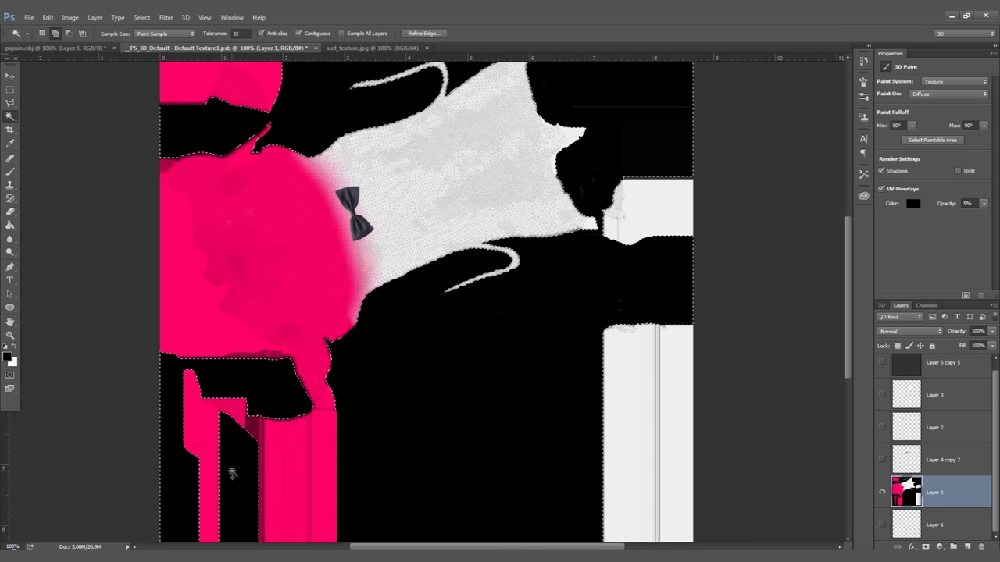
- Feather the black selection and use it to mask Layer 5 copy 5 to the suit areas
scroll(899, 378, "up", 1)
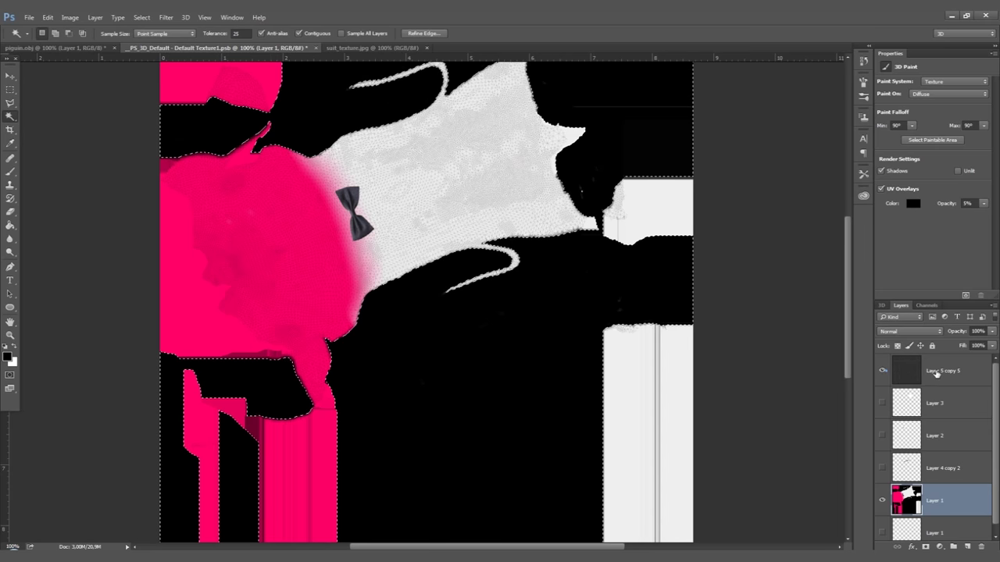
left_click(882, 370)
left_click(958, 379)
left_click(925, 546)
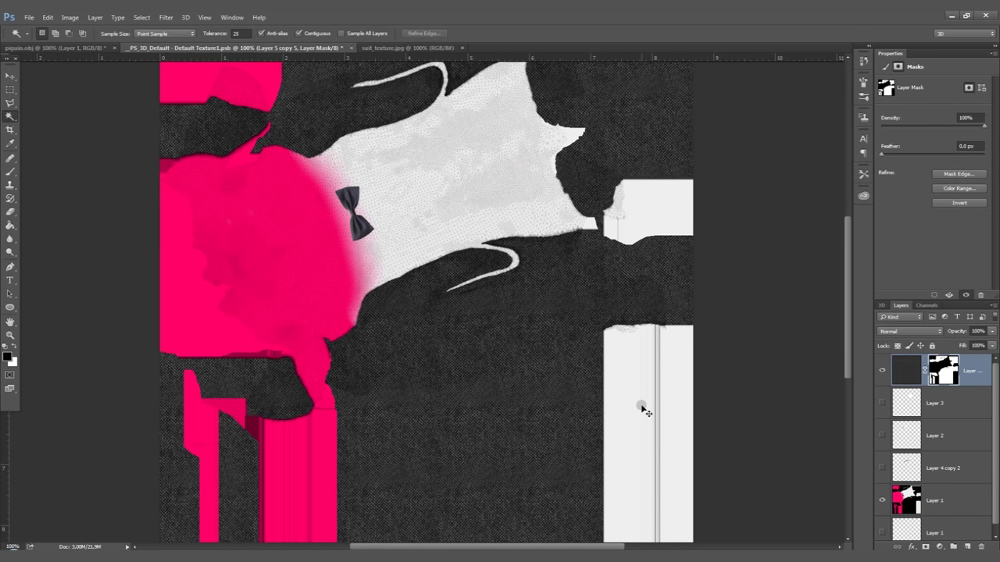
key("ctrl+z")
left_click(141, 17)
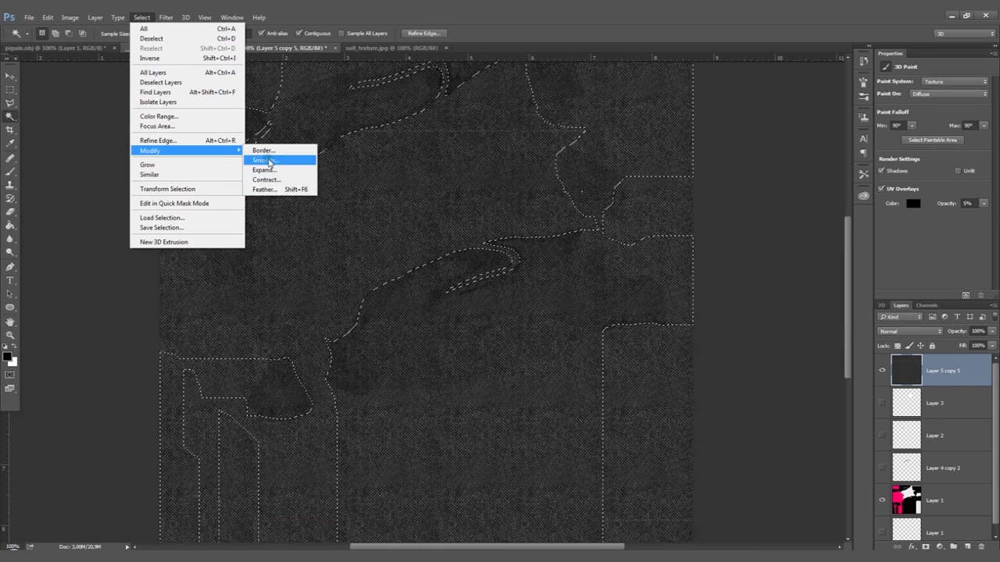
left_click(264, 189)
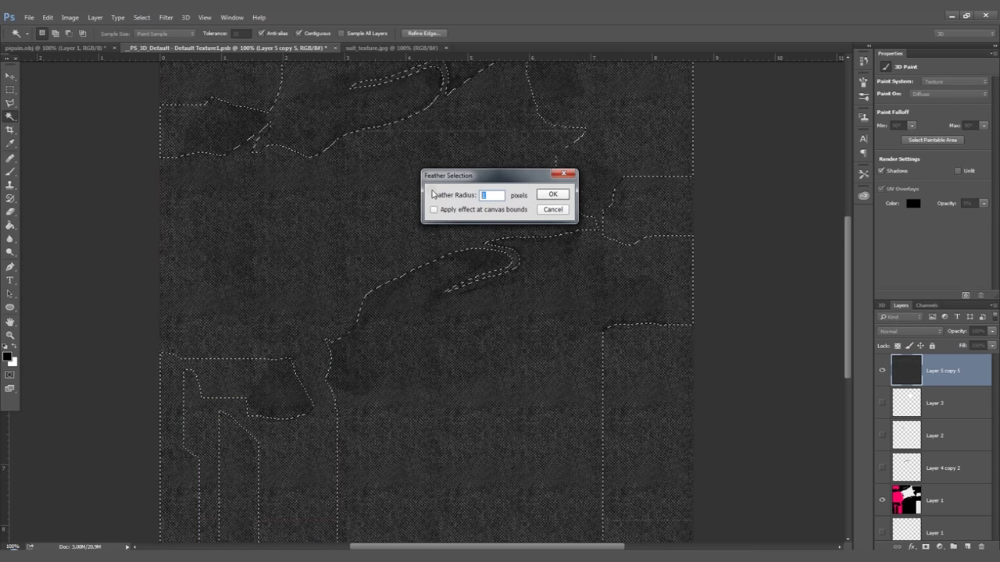
key("Return")
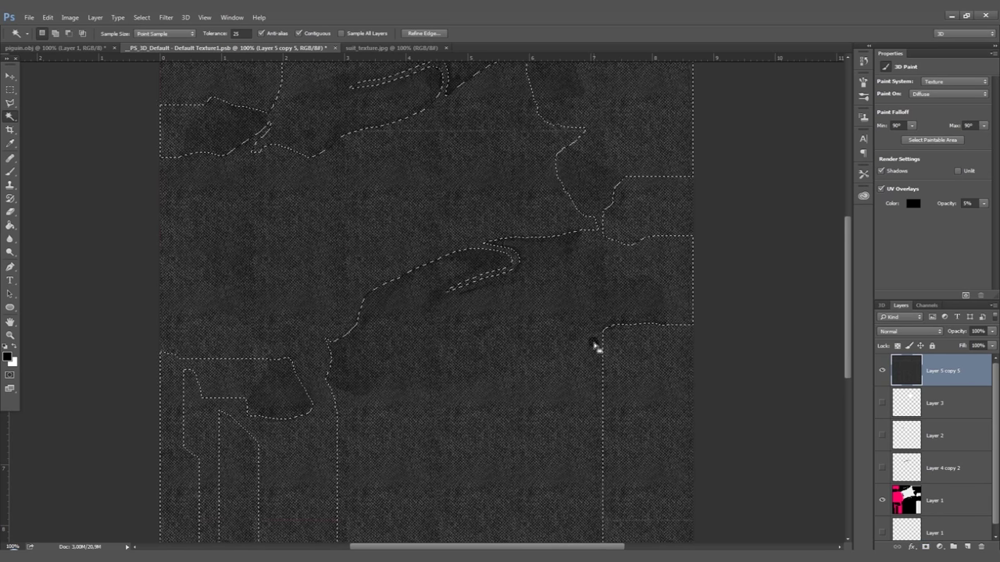
left_click(925, 546)
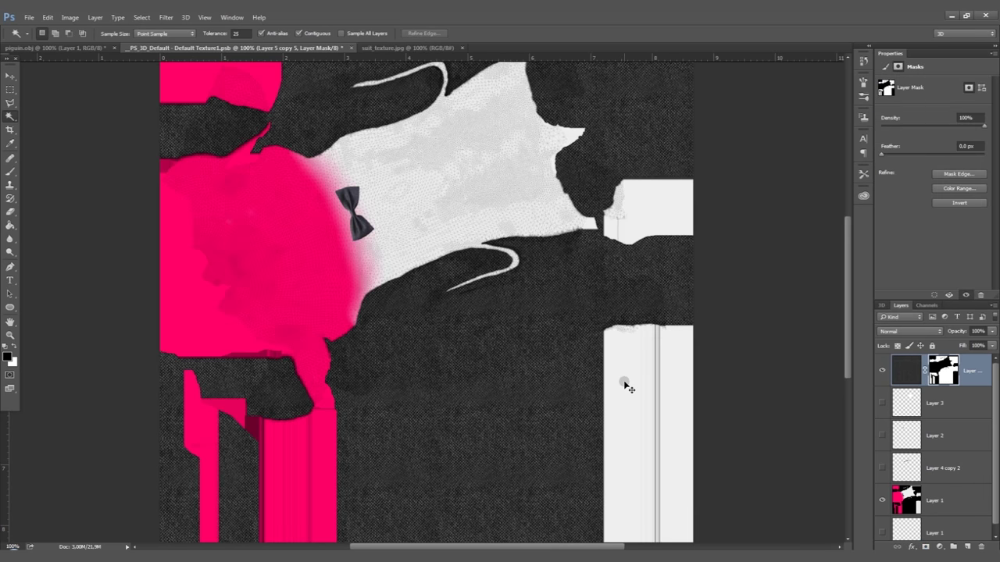
key("ctrl+minus")
key("ctrl+minus")
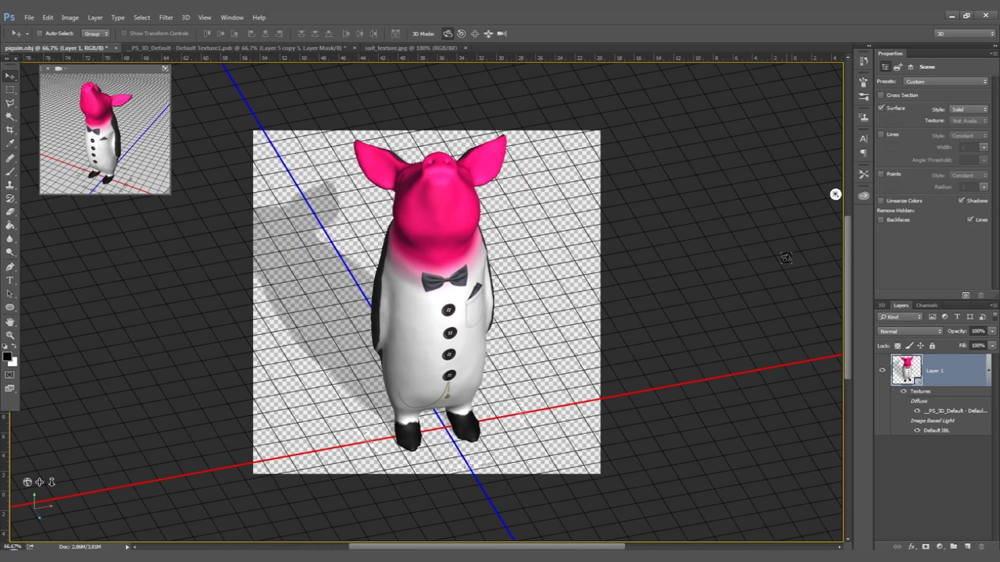
- Orbit the pig and set the 3D Print Settings service to i.materialise
left_click_drag(835, 194, 18, 485)
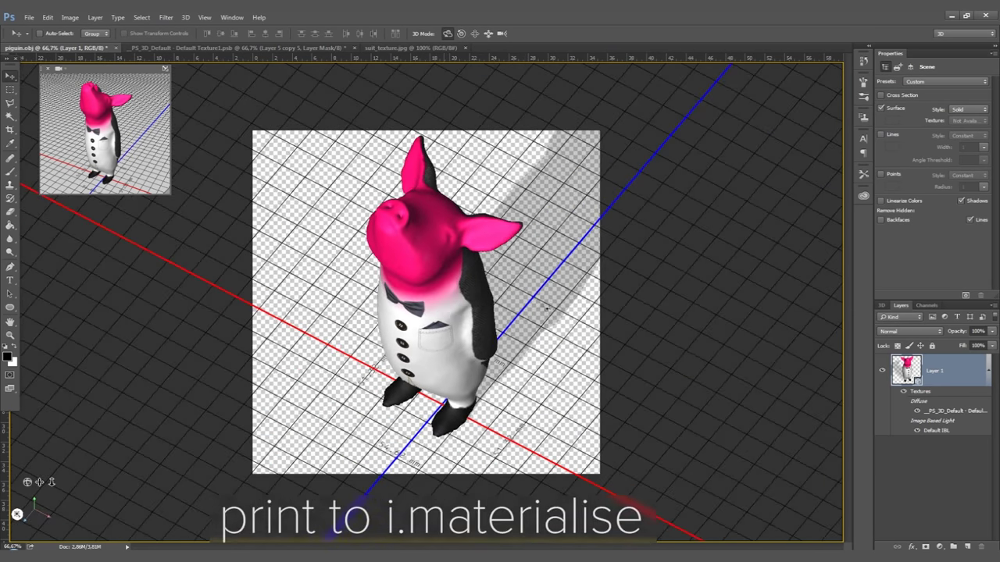
left_click_drag(538, 311, 769, 251)
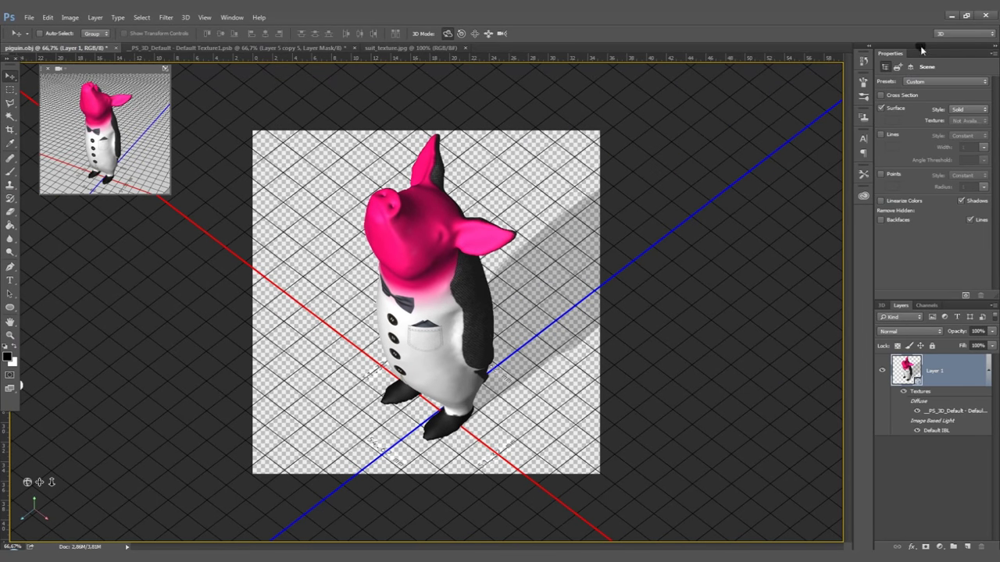
left_click(897, 69)
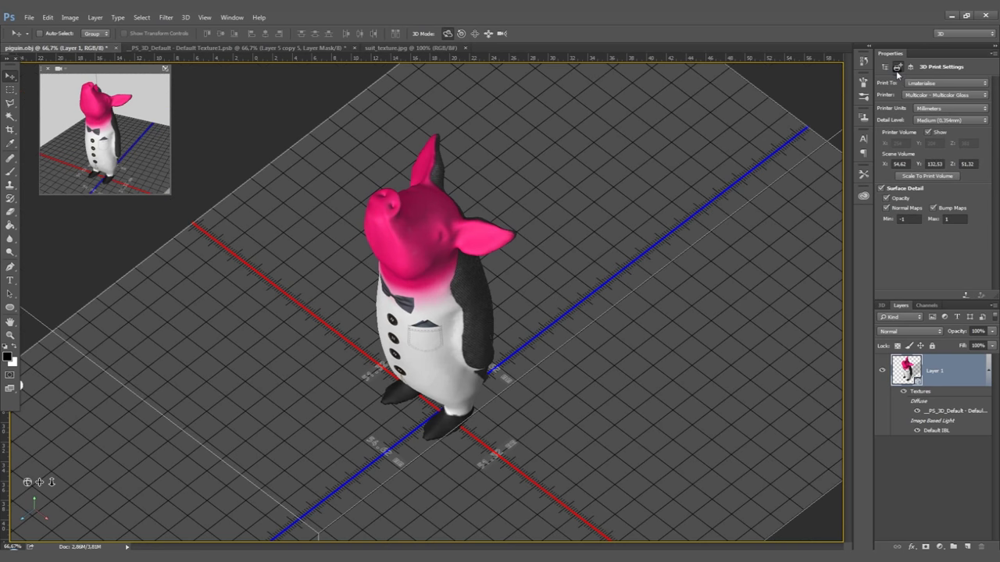
left_click(921, 83)
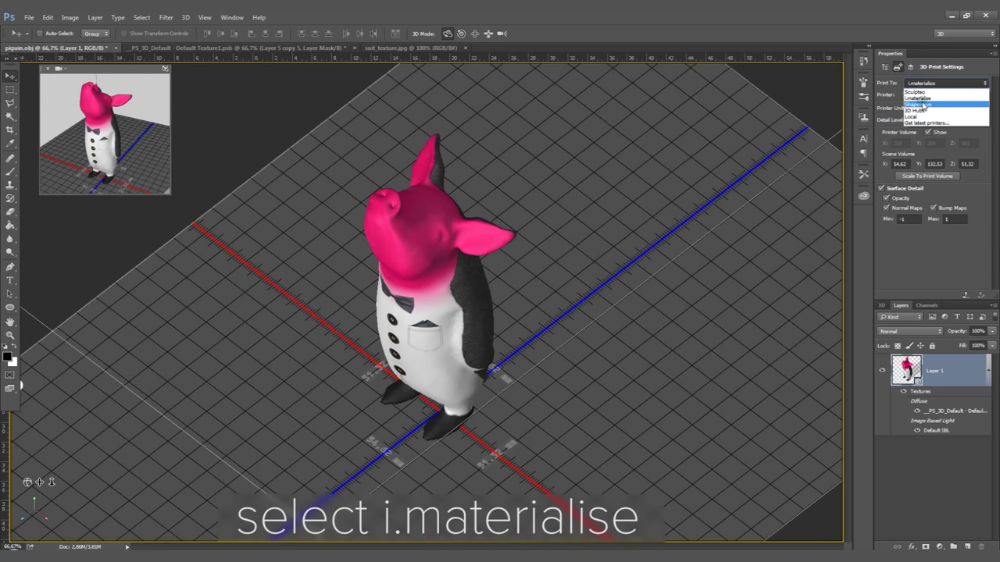
left_click(922, 98)
- Keep Multicolor - Multicolor Gloss, set High (0.177mm) detail, and scene volume Y to 100
left_click(920, 94)
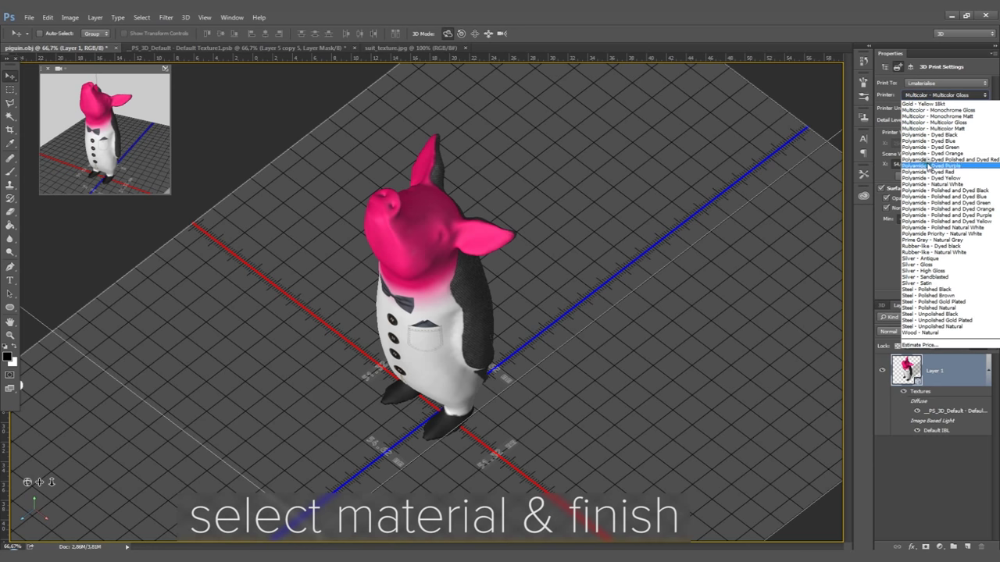
left_click(935, 123)
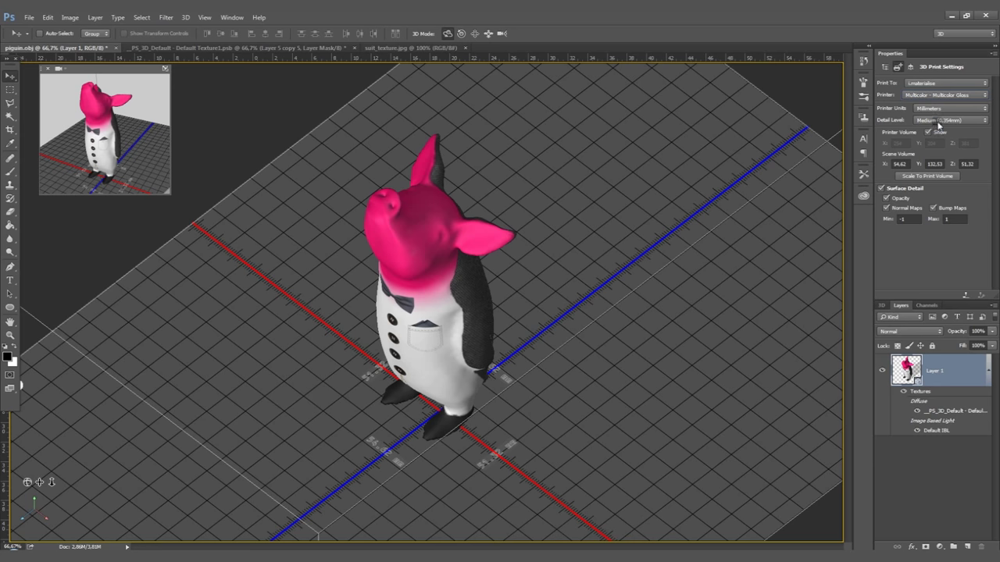
left_click(938, 123)
left_click(930, 132)
type("100")
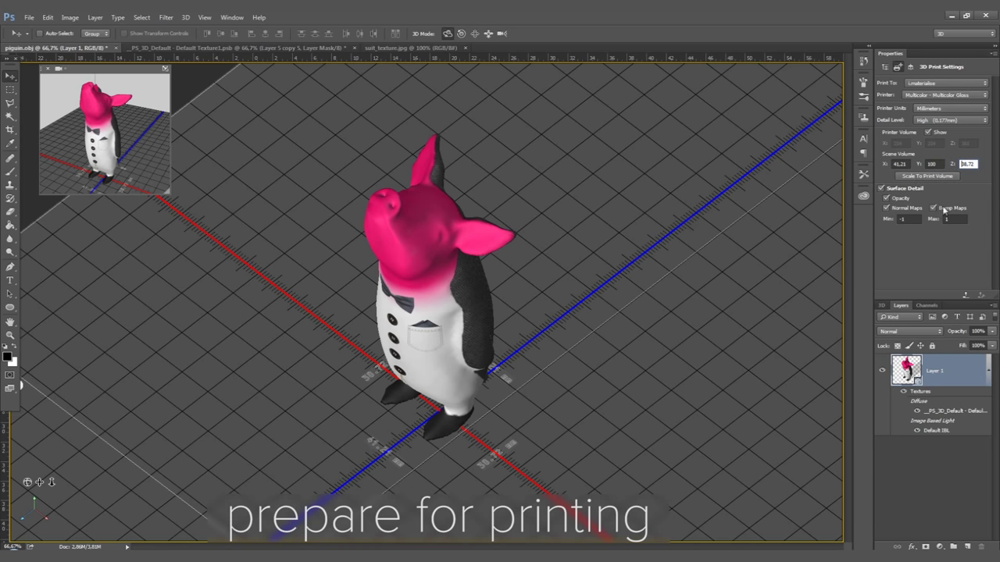
- Start 3D Print, accept the price notice, export piguin.wrl to the Desktop, and go to the upload page
left_click(966, 296)
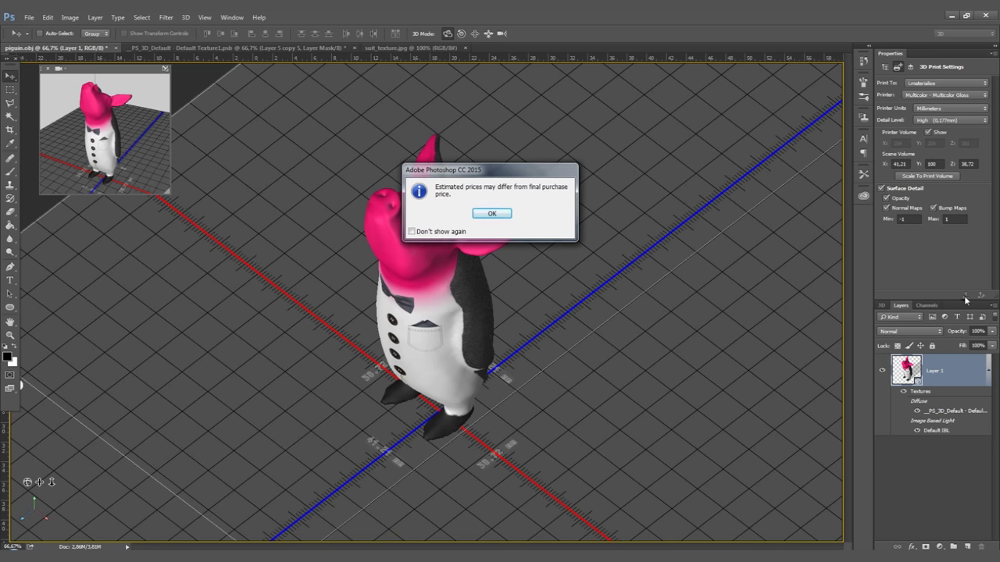
left_click(492, 216)
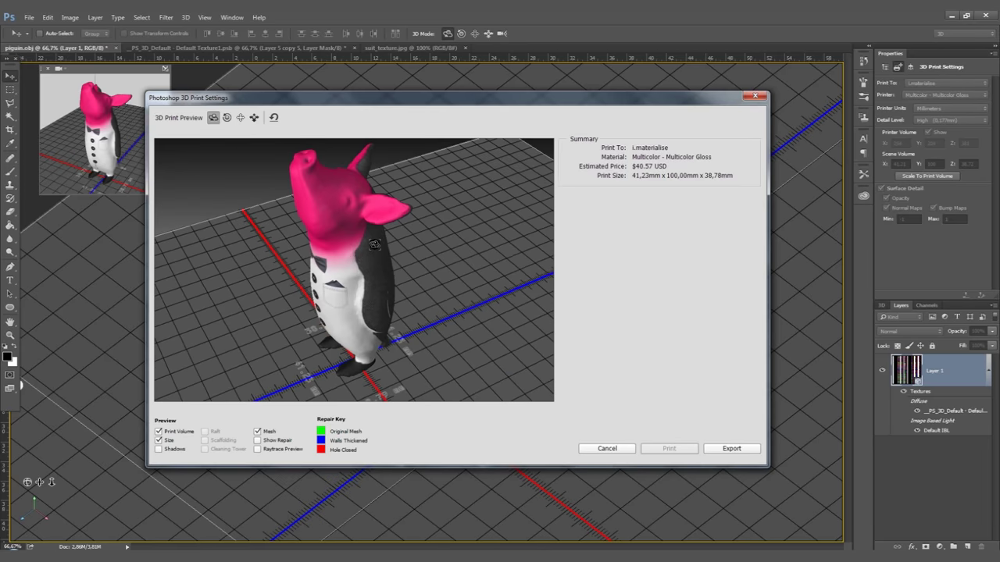
left_click(731, 449)
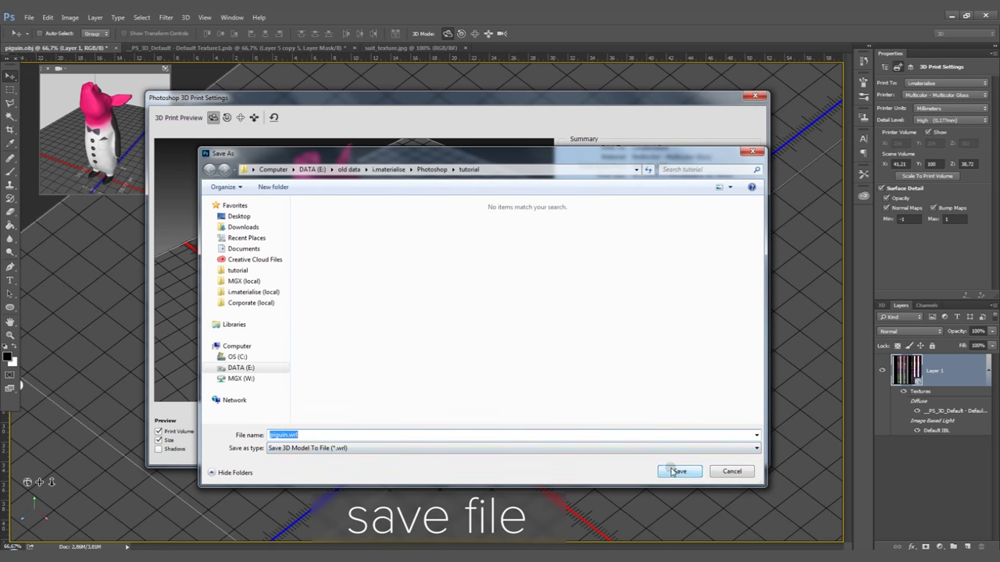
left_click(260, 219)
left_click(690, 474)
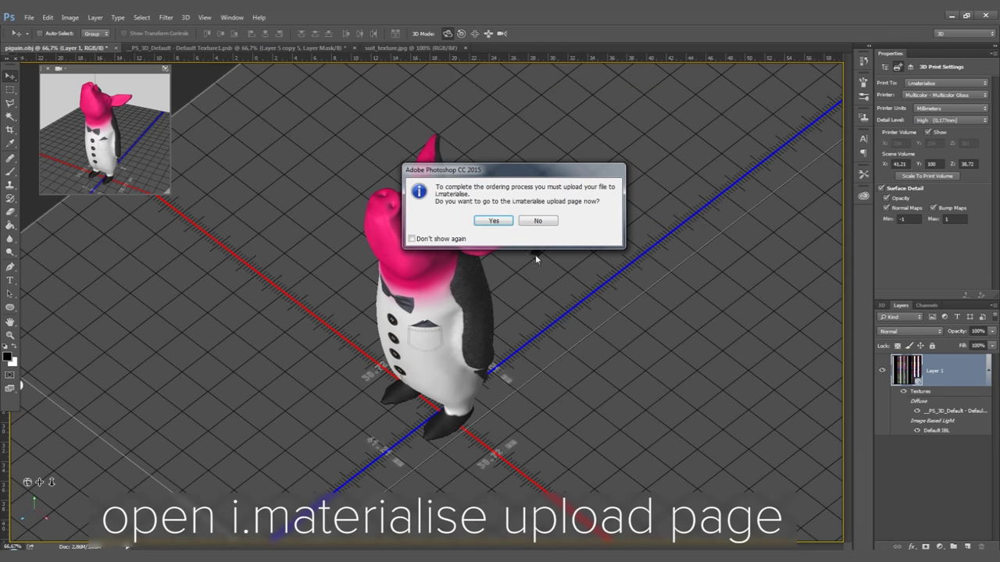
left_click(493, 221)
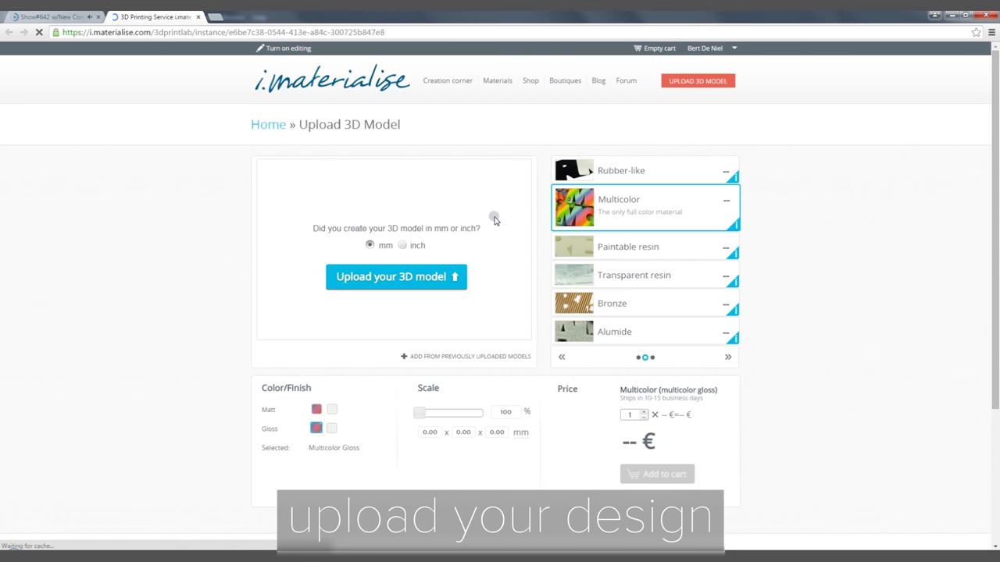
- Upload piguin.wrl.zip to i.materialise and rotate the preview to view the pig's side
left_click(434, 276)
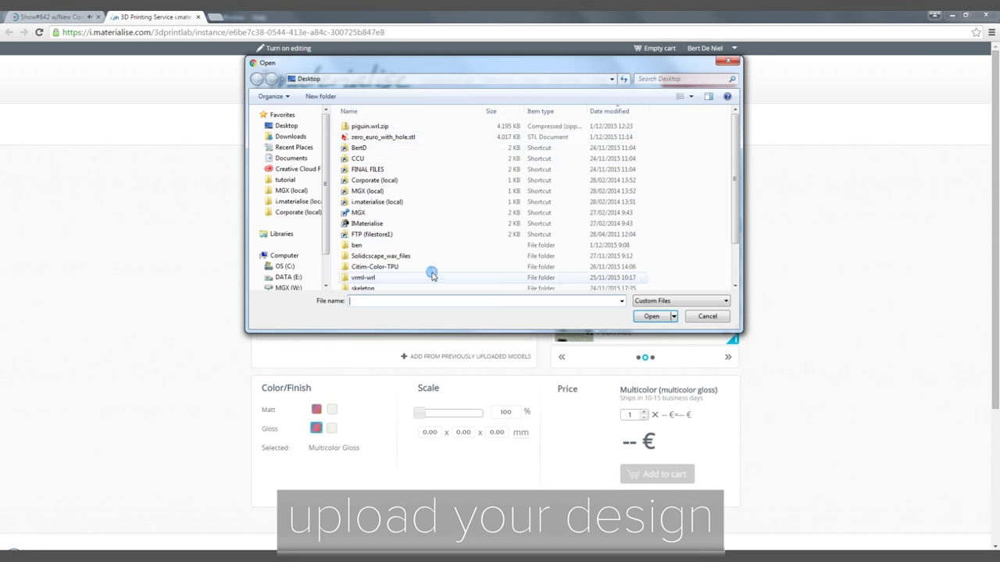
left_click(365, 129)
left_click(650, 317)
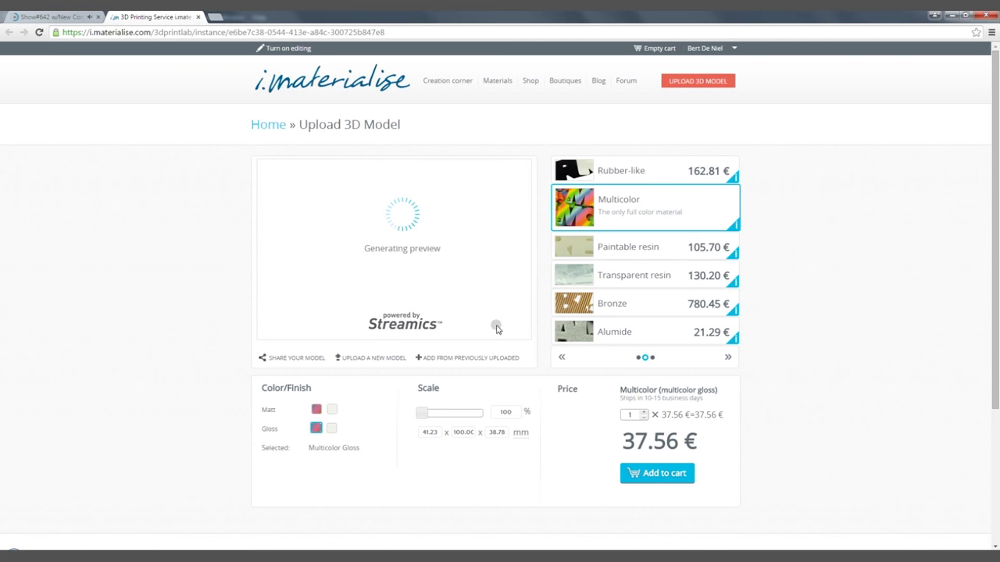
left_click_drag(380, 233, 249, 238)
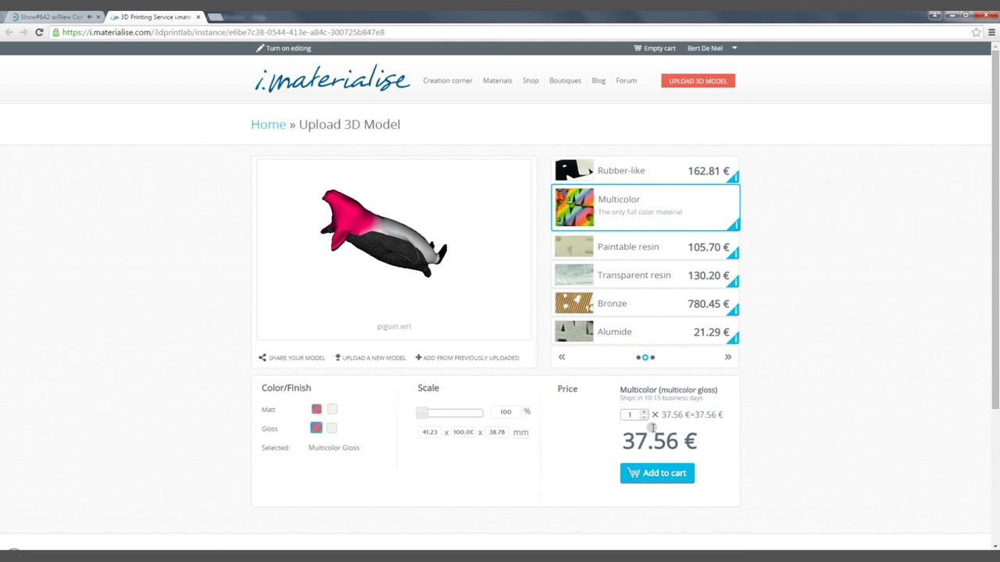